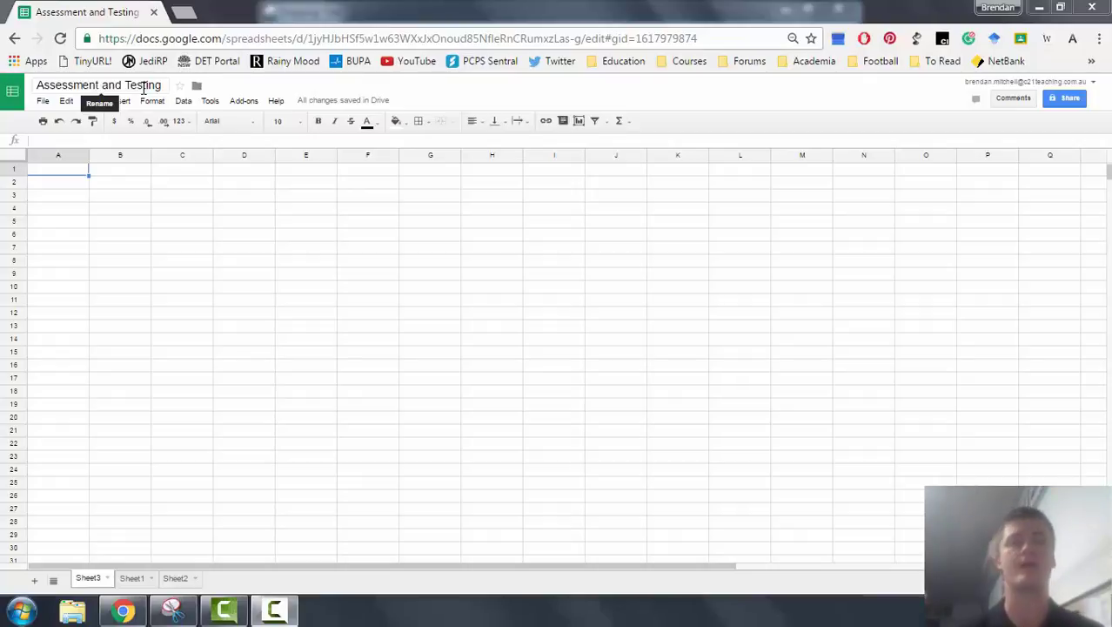
# Step: Rename the spreadsheet as "2015 Assessment Data"
pyautogui.hotkey('ctrl', 'a')
pyautogui.press('BackSpace')
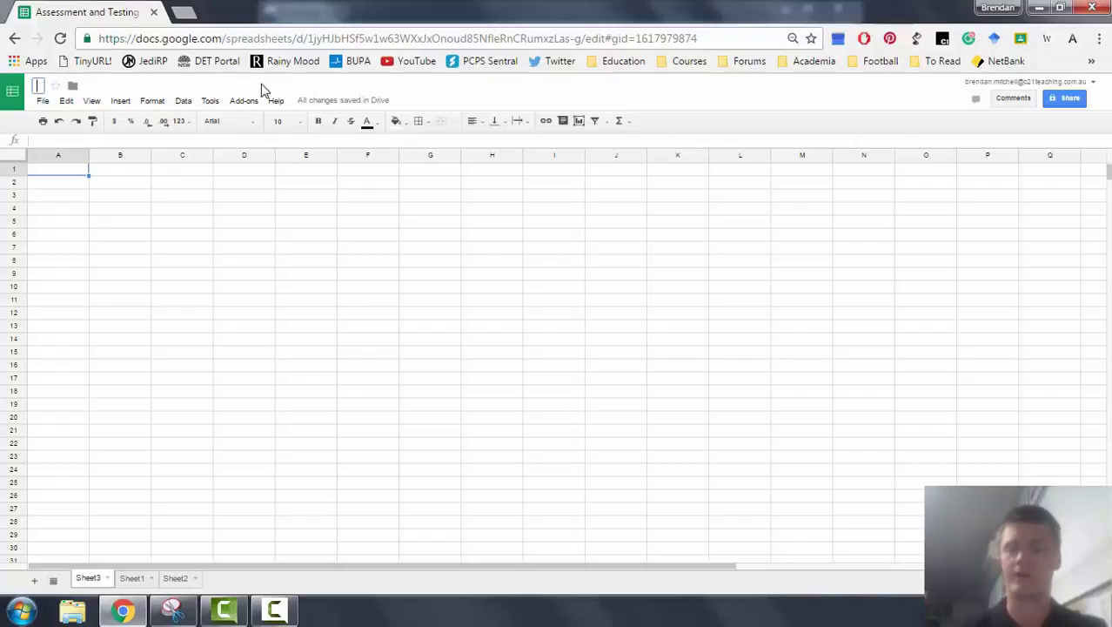
pyautogui.write('2015 Assessment Data')
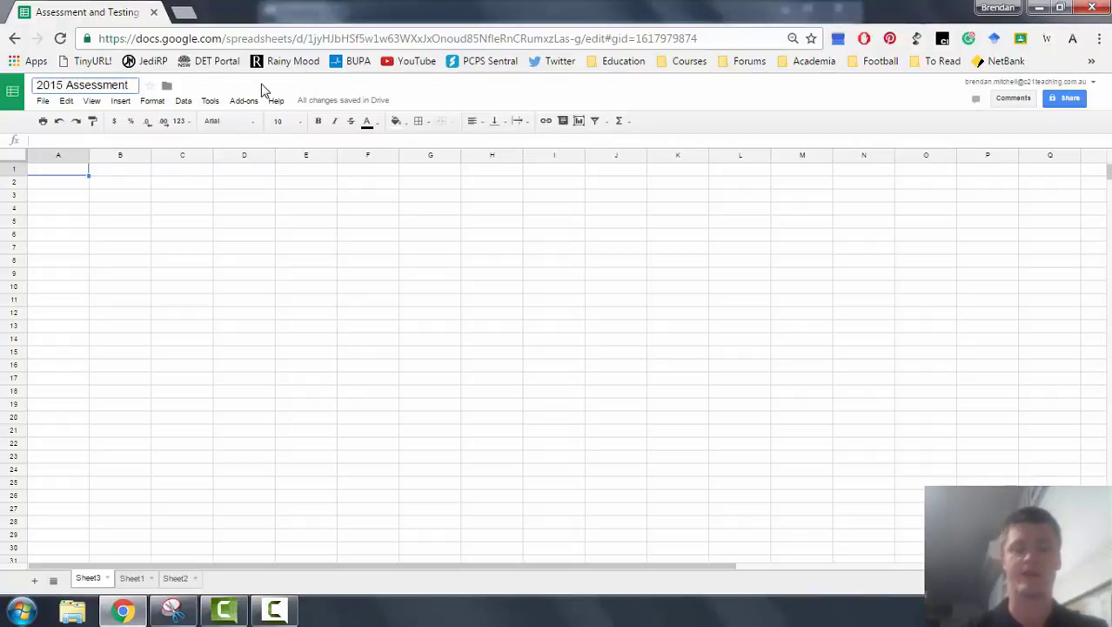
pyautogui.press('Return')
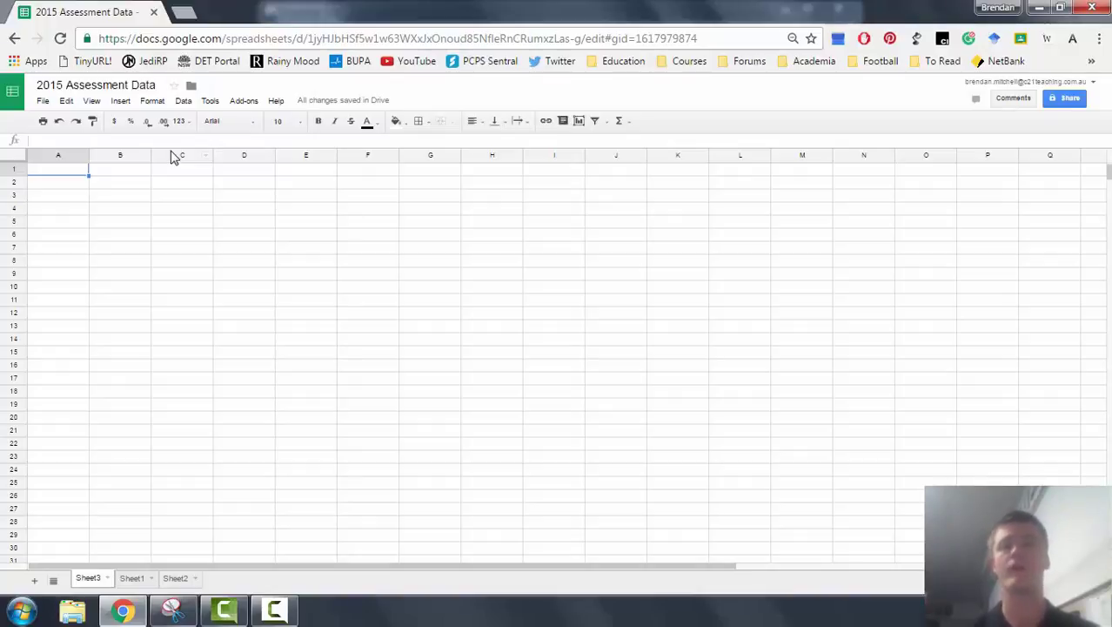
# Step: Rename the Sheet3 sheet as "Spelling"
pyautogui.click(108, 580)
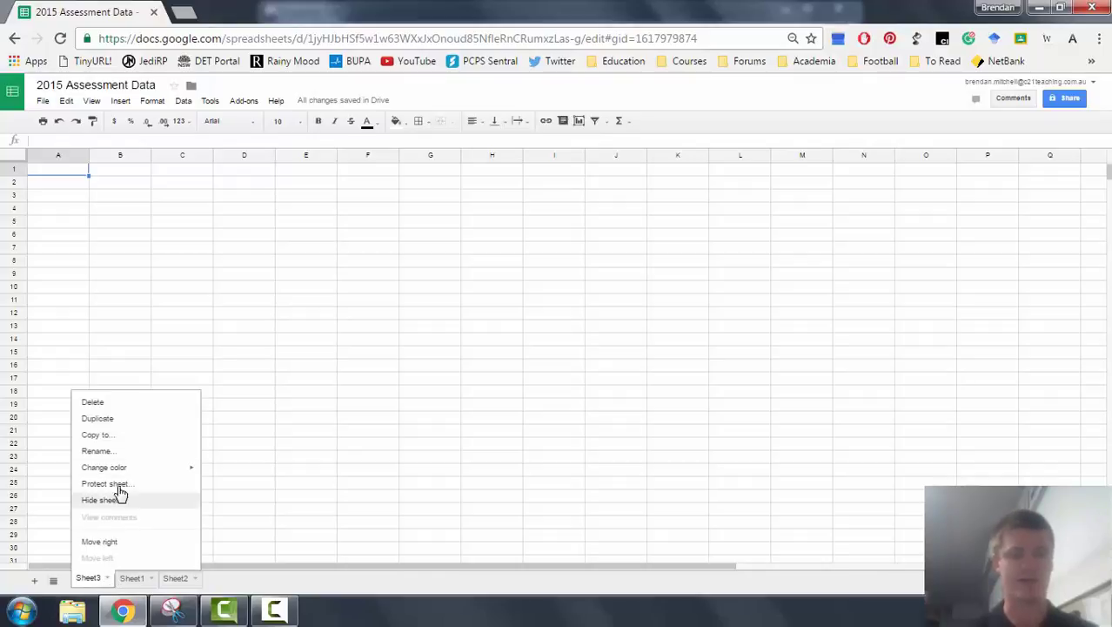
pyautogui.click(118, 455)
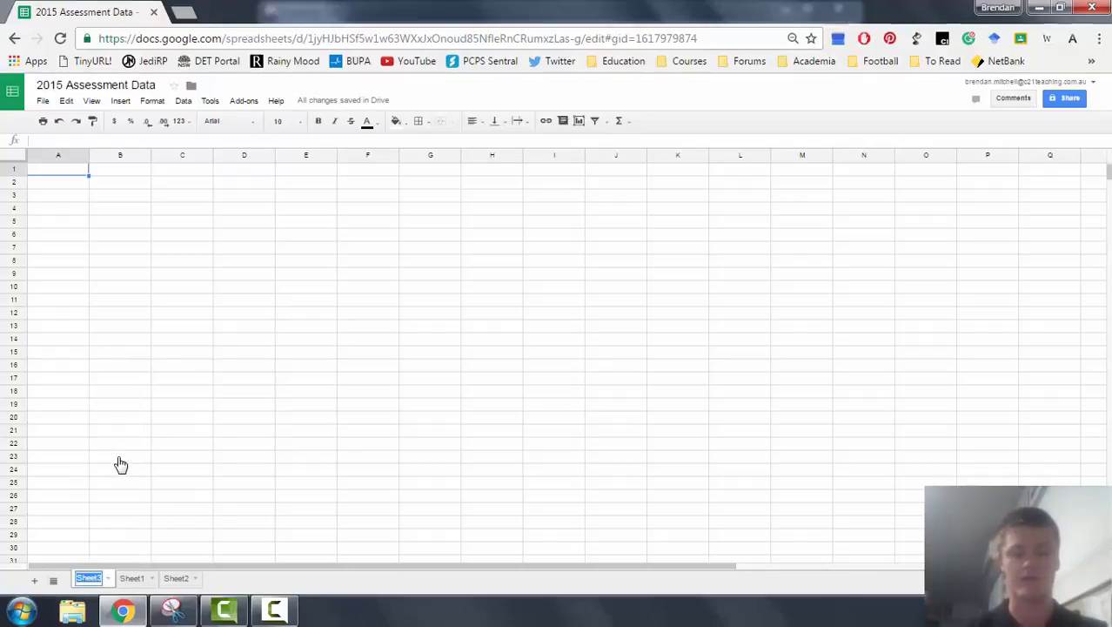
pyautogui.write('Spelling')
pyautogui.press('Return')
# Step: Enter the column heading "Name" in cell A1 of the Spelling sheet
pyautogui.write('name')
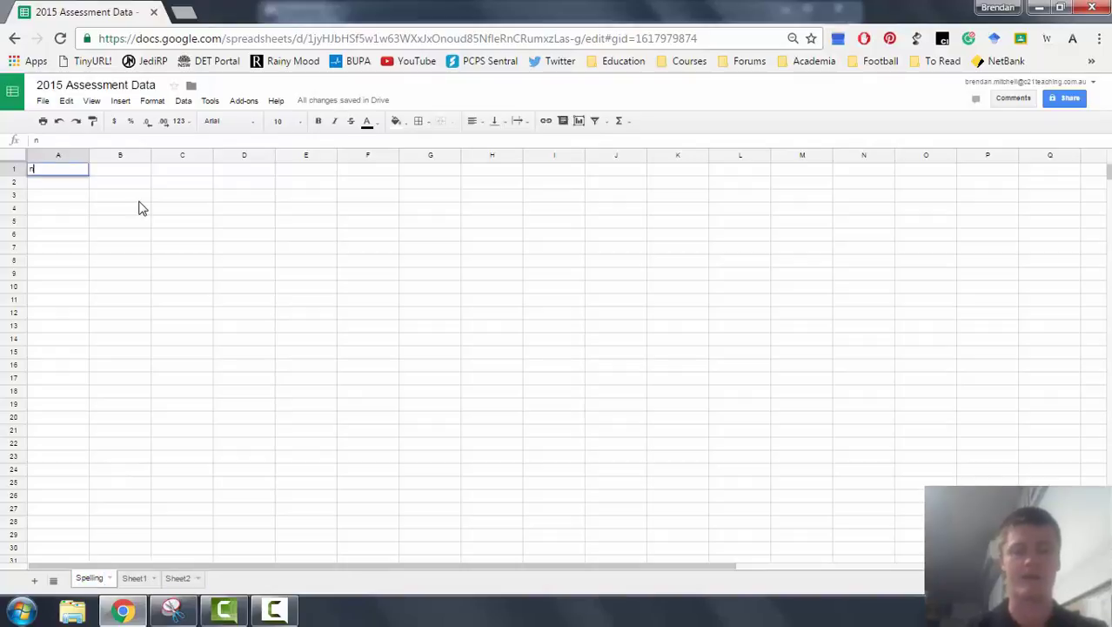
pyautogui.press('BackSpace')
pyautogui.press('BackSpace')
pyautogui.press('BackSpace')
pyautogui.press('BackSpace')
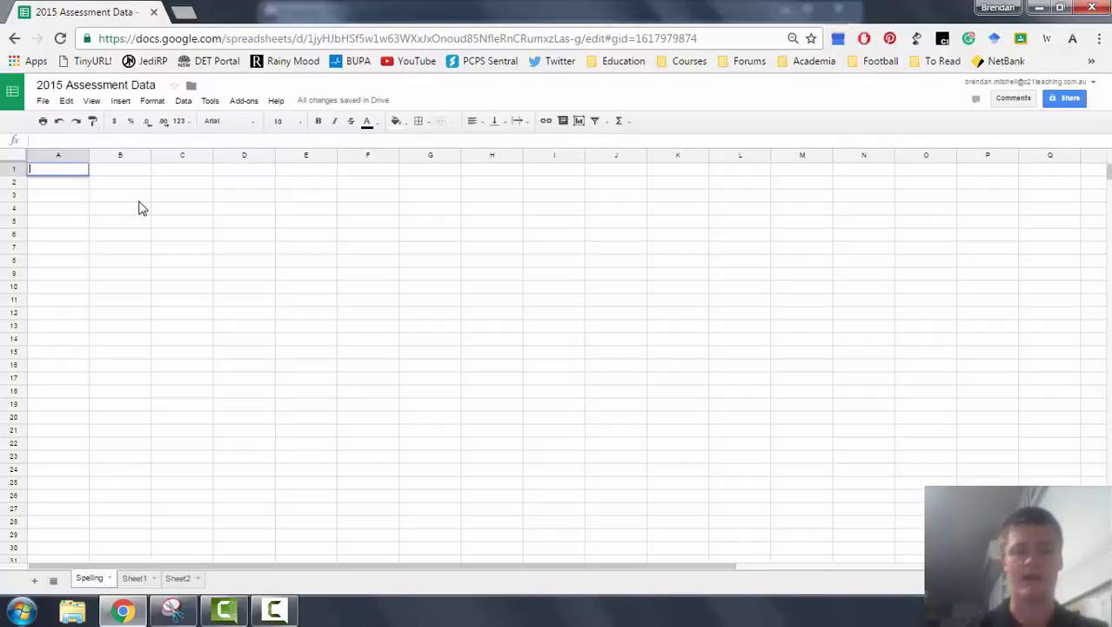
pyautogui.write('Name')
pyautogui.press('Return')
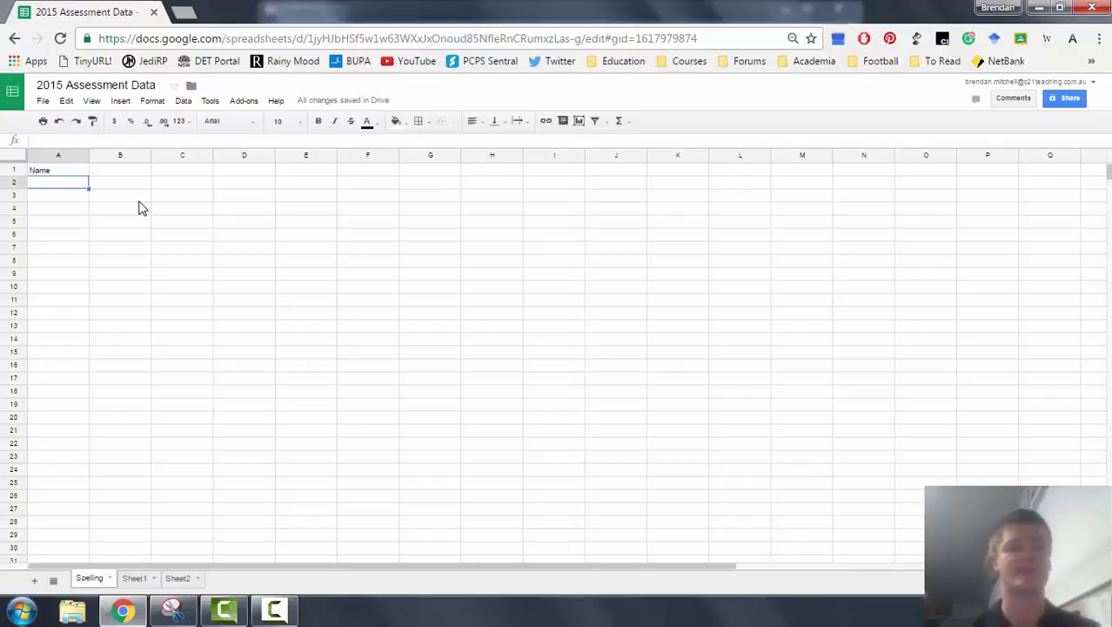
# Step: Enter "Student 1" in A2 and fill the series down to "Student 15" in A16
pyautogui.write('Student')
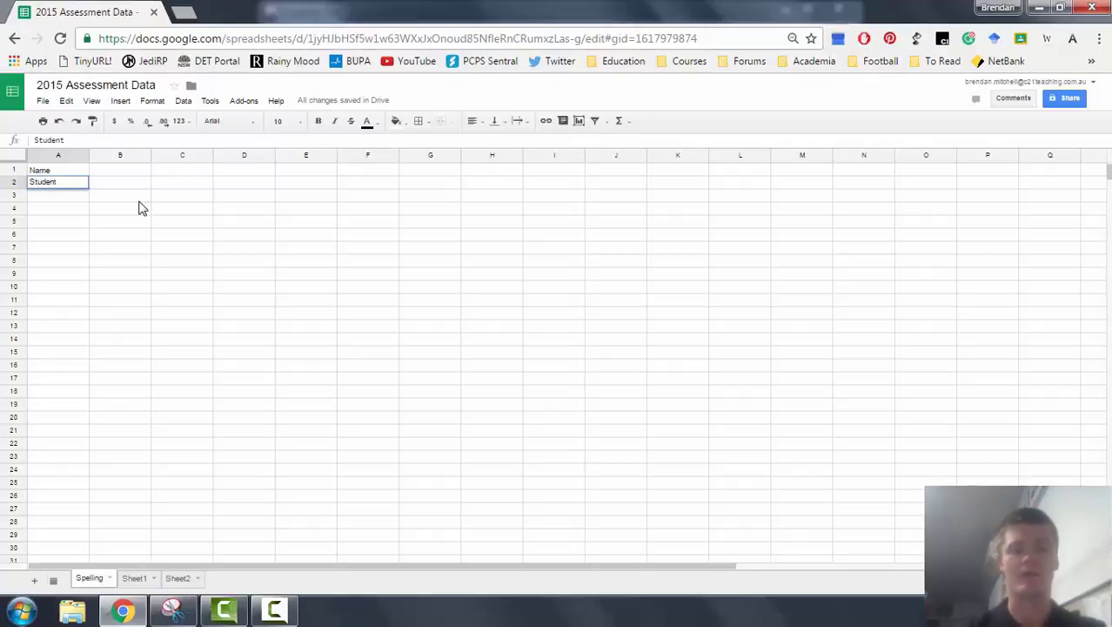
pyautogui.write(' 1')
pyautogui.press('Return')
pyautogui.click(79, 187)
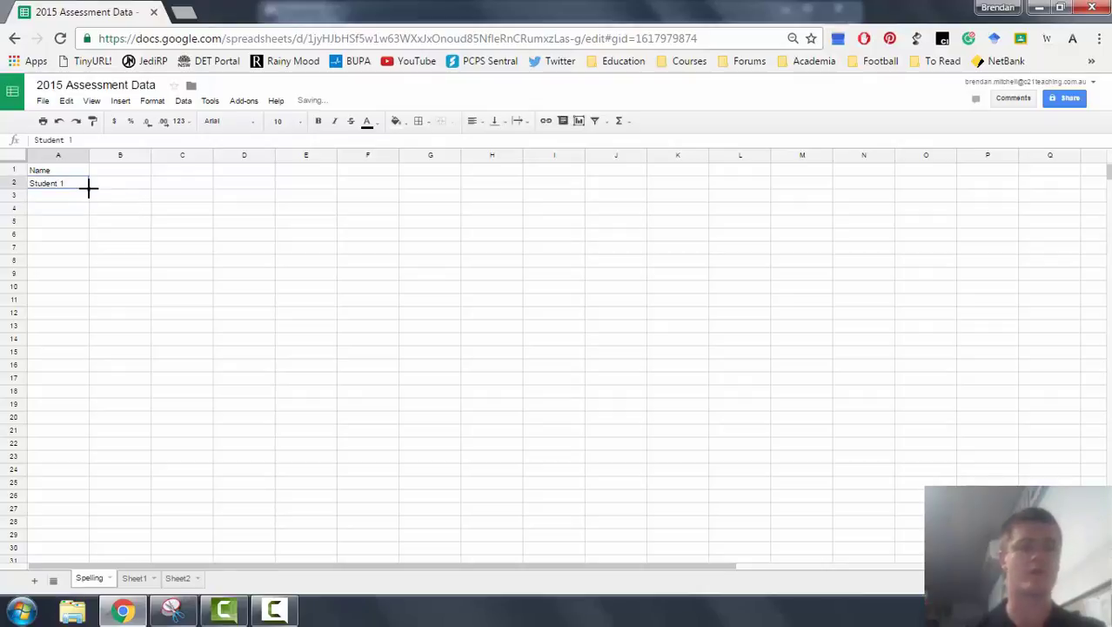
pyautogui.moveTo(89, 187); pyautogui.dragTo(84, 367)
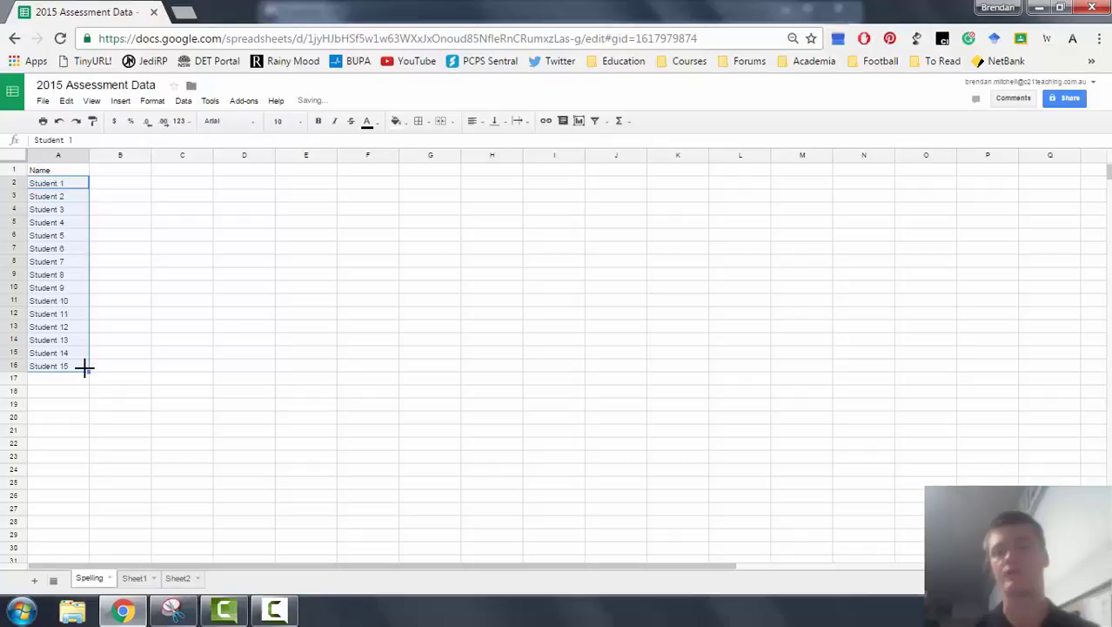
pyautogui.press('Right')
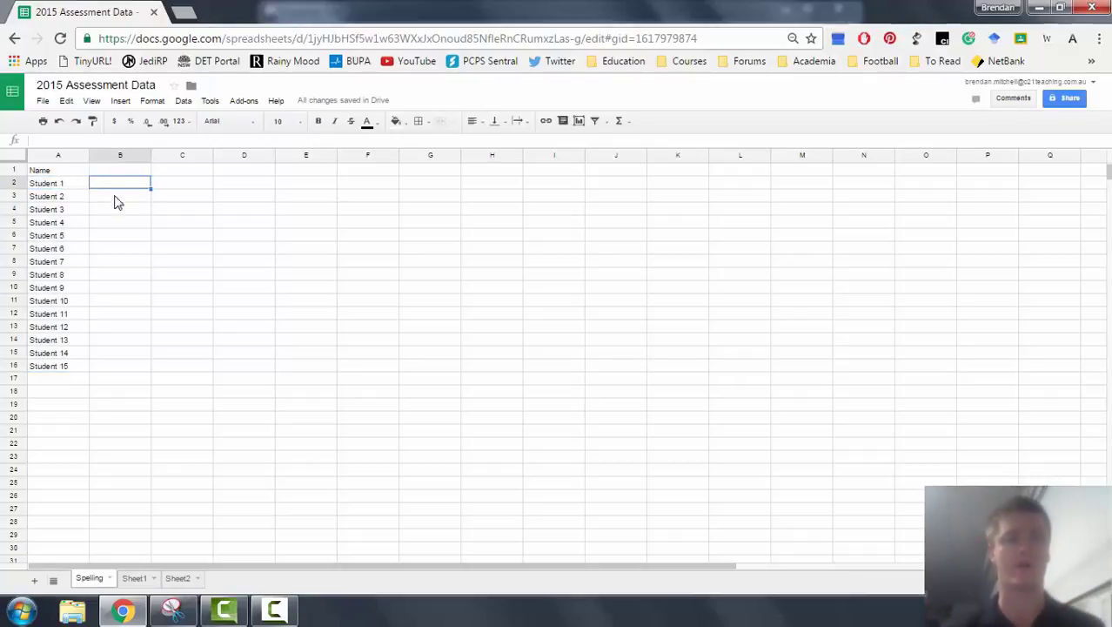
# Step: Bold the Name heading and enter the column headings "T1" in B1 and "T4" in C1
pyautogui.click(63, 173)
pyautogui.hotkey('ctrl', 'b')
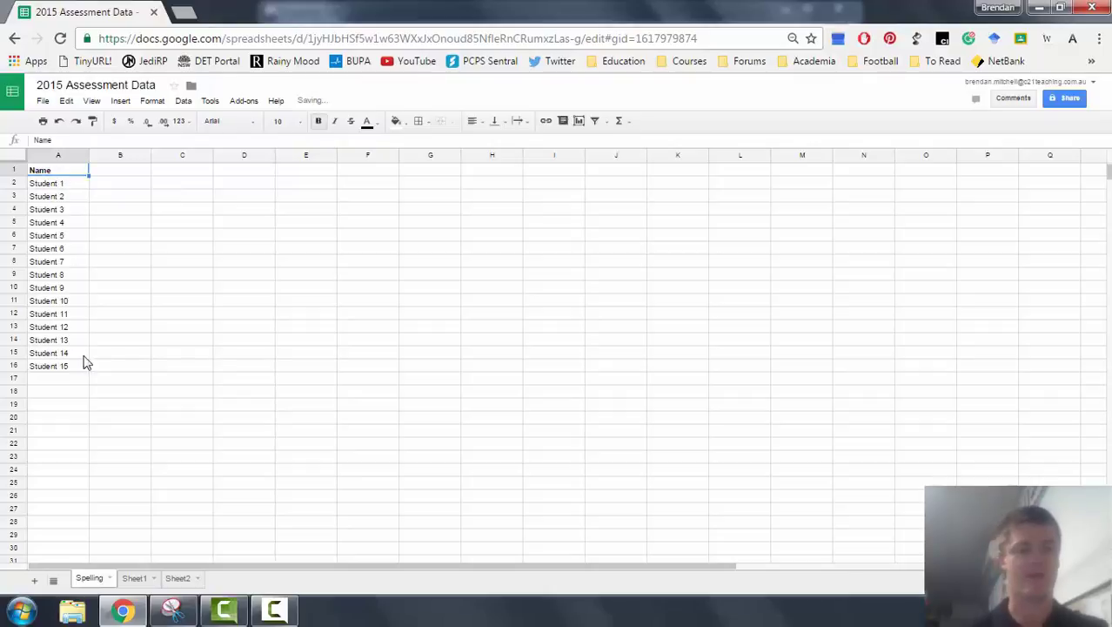
pyautogui.press('Right')
pyautogui.write('T1')
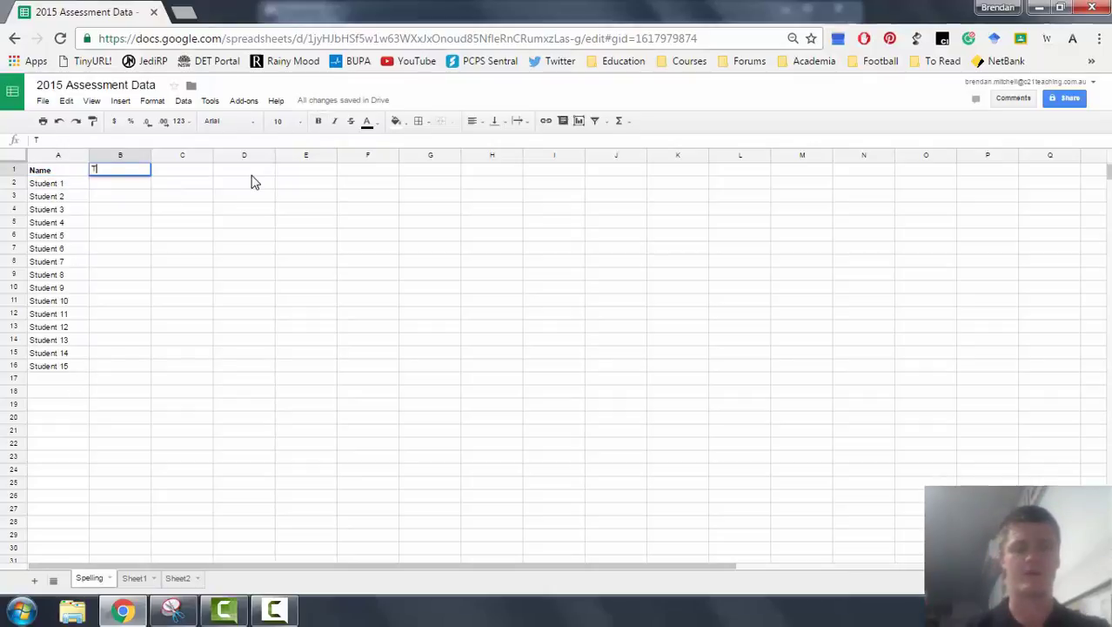
pyautogui.press('Return')
pyautogui.press('Up')
pyautogui.press('Right')
pyautogui.write('T')
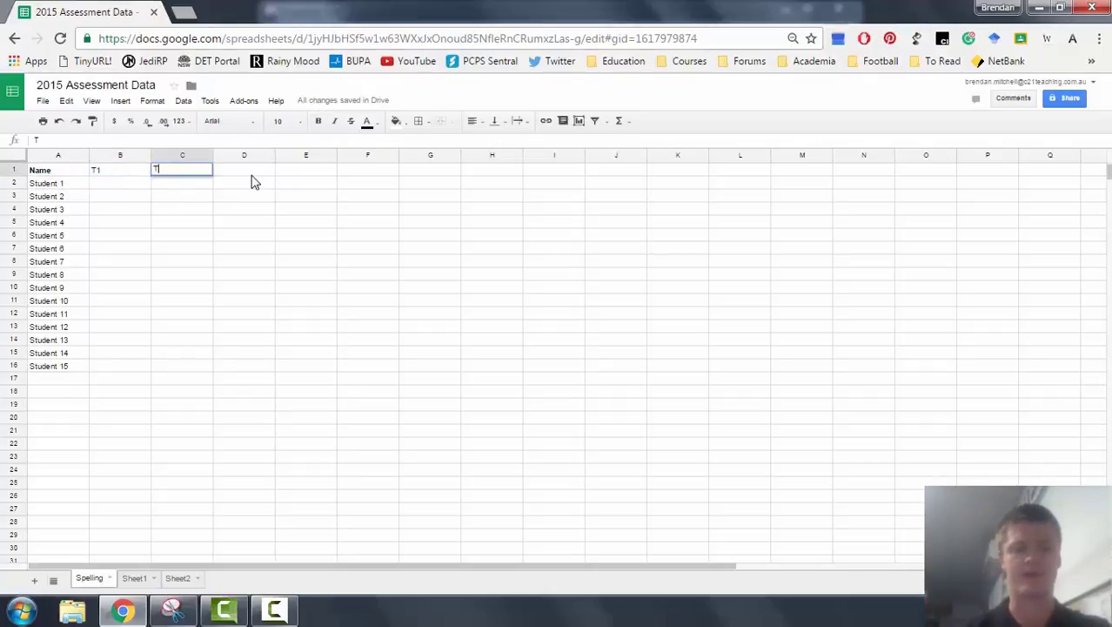
pyautogui.write('4')
pyautogui.press('Return')
# Step: Enter the column headings "Growth" in D1 and "%" in E1
pyautogui.press('Up')
pyautogui.press('Right')
pyautogui.write('Growth')
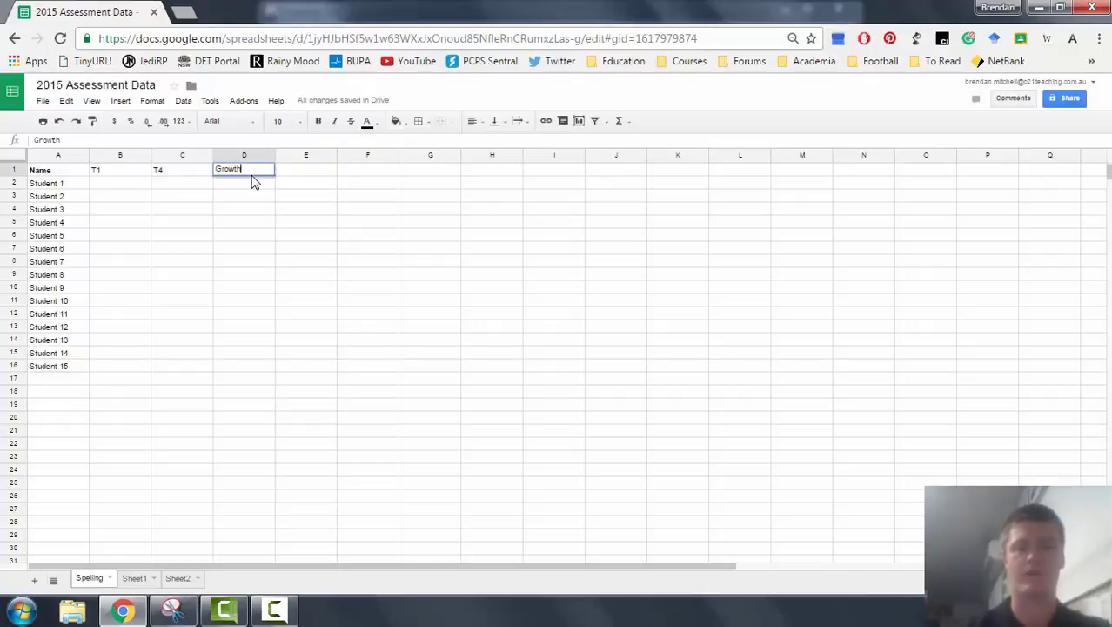
pyautogui.press('Tab')
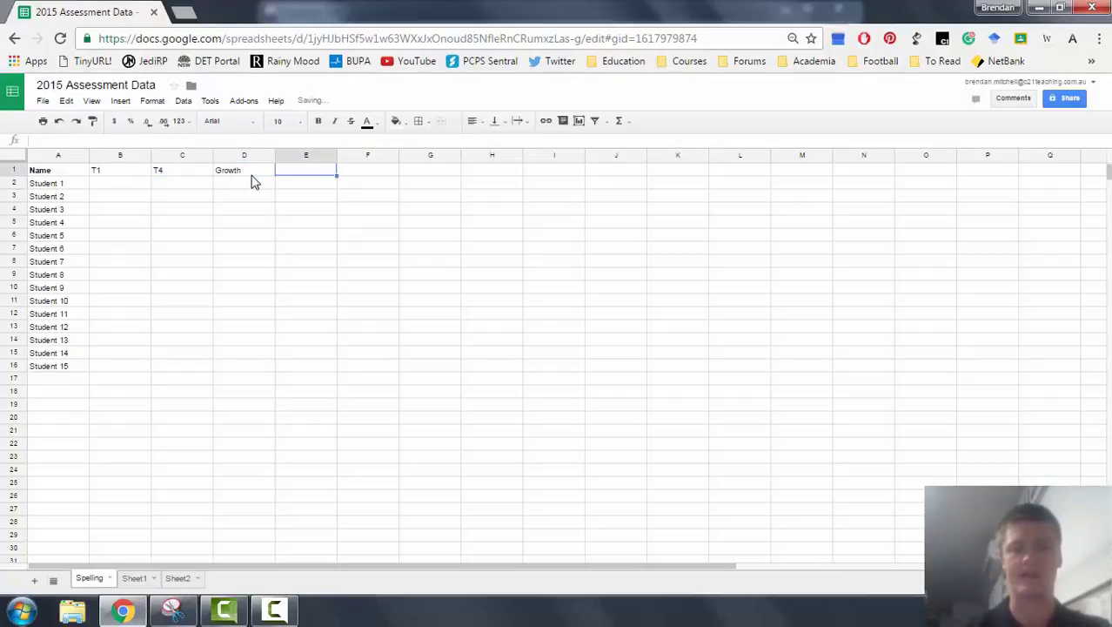
pyautogui.write('%')
pyautogui.press('Return')
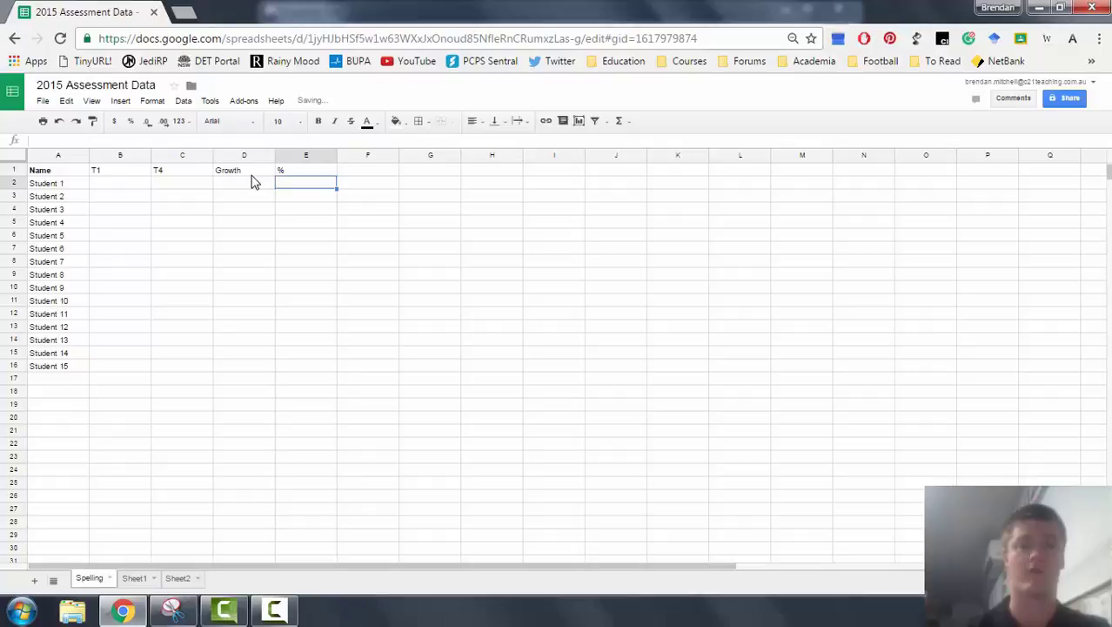
# Step: Center-align the T1, T4, Growth and % headings and the cells beneath them, covering B1:E20
pyautogui.moveTo(286, 171); pyautogui.dragTo(128, 172)
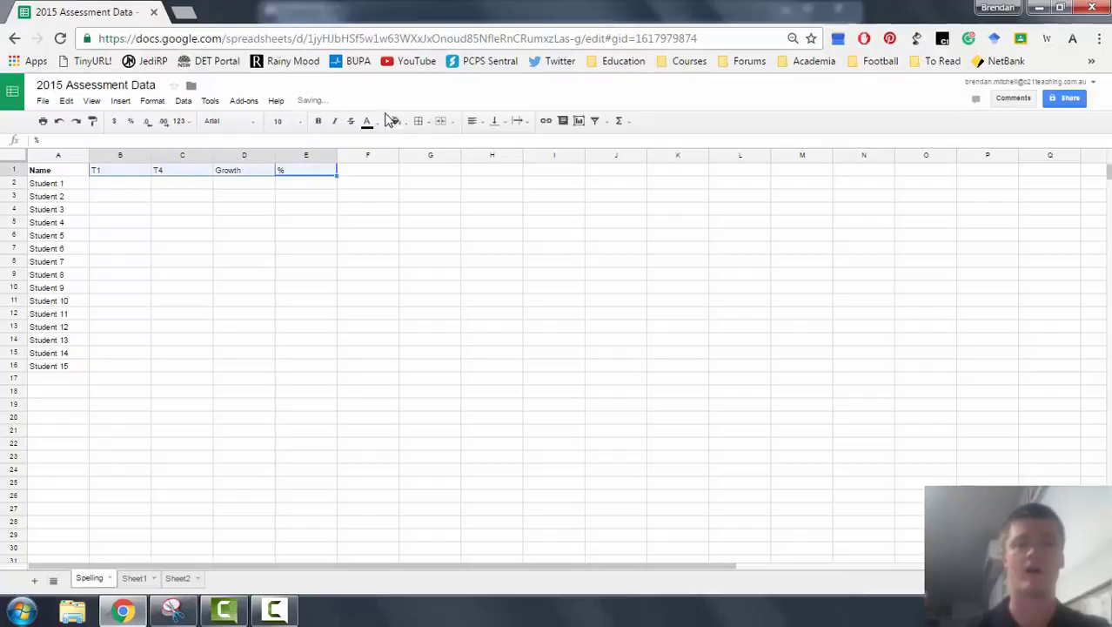
pyautogui.click(472, 120)
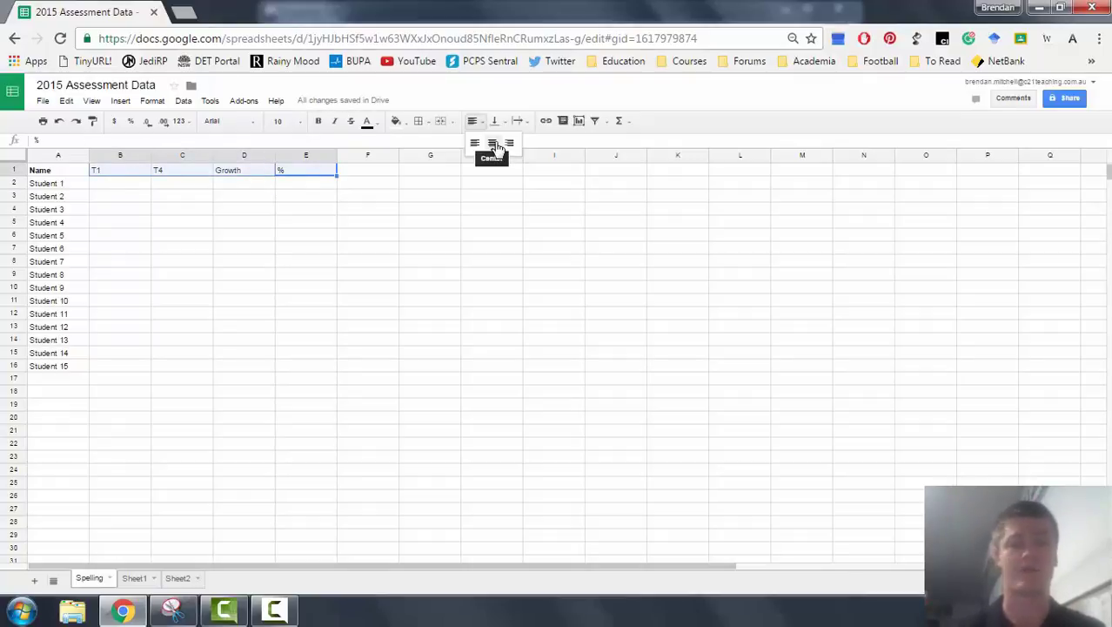
pyautogui.click(495, 144)
pyautogui.moveTo(118, 171); pyautogui.dragTo(313, 422)
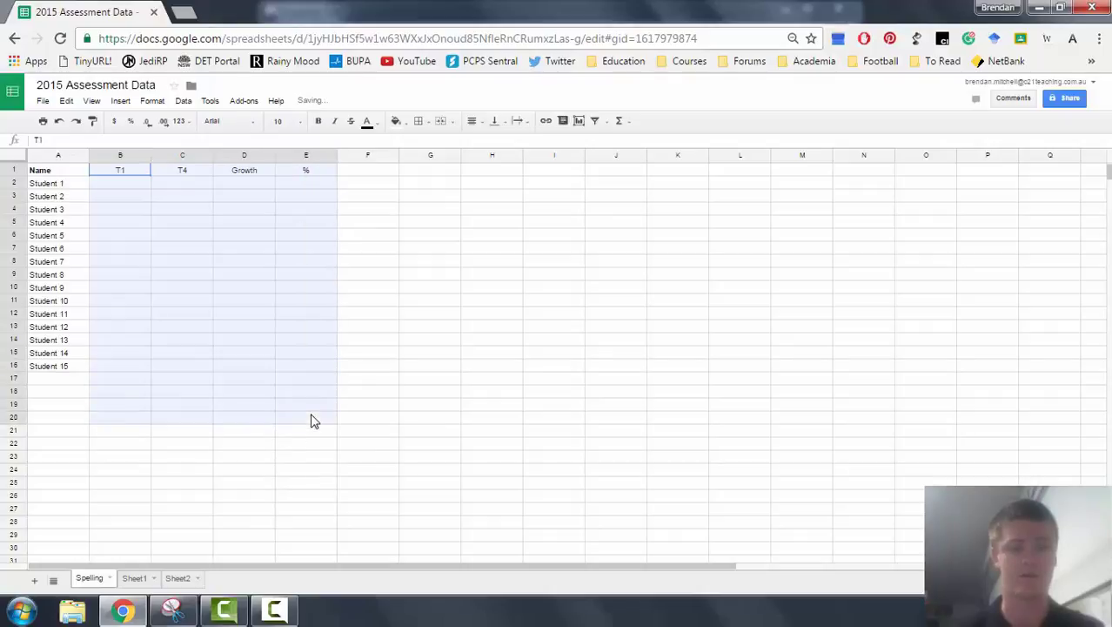
pyautogui.click(305, 260)
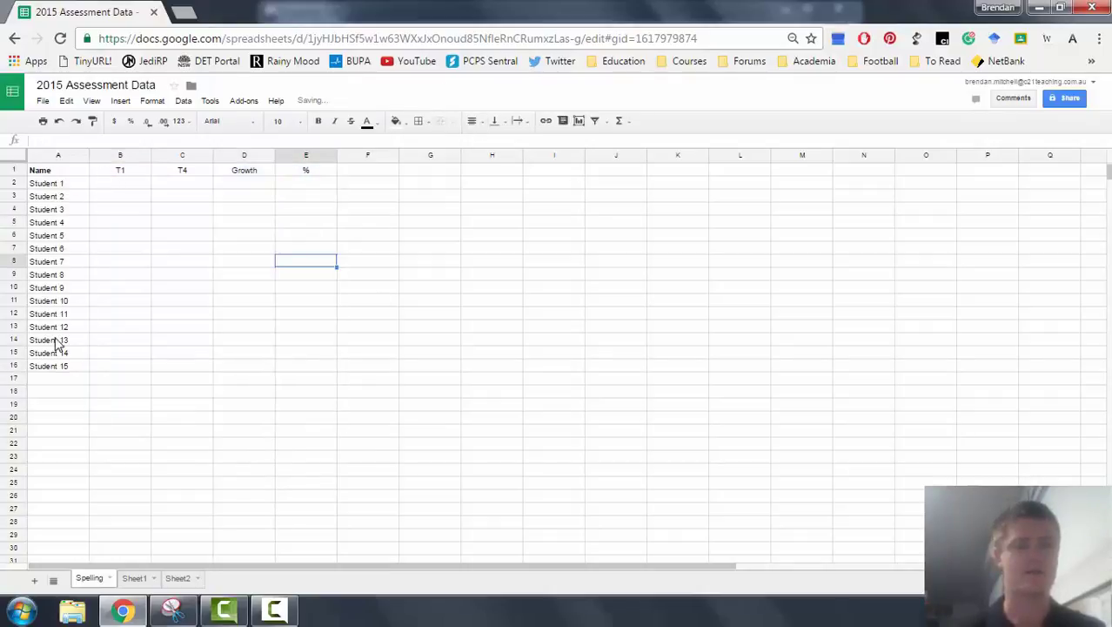
# Step: Enter the row label "Average" in A17, directly below the last student
pyautogui.click(59, 377)
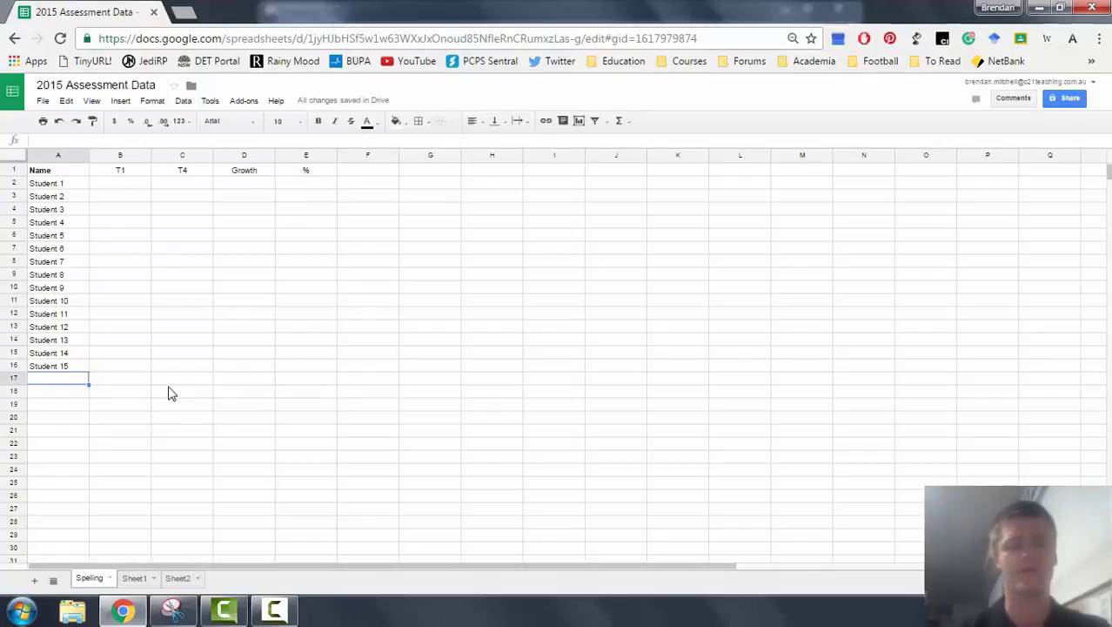
pyautogui.write('Aveag')
pyautogui.press('BackSpace')
pyautogui.press('BackSpace')
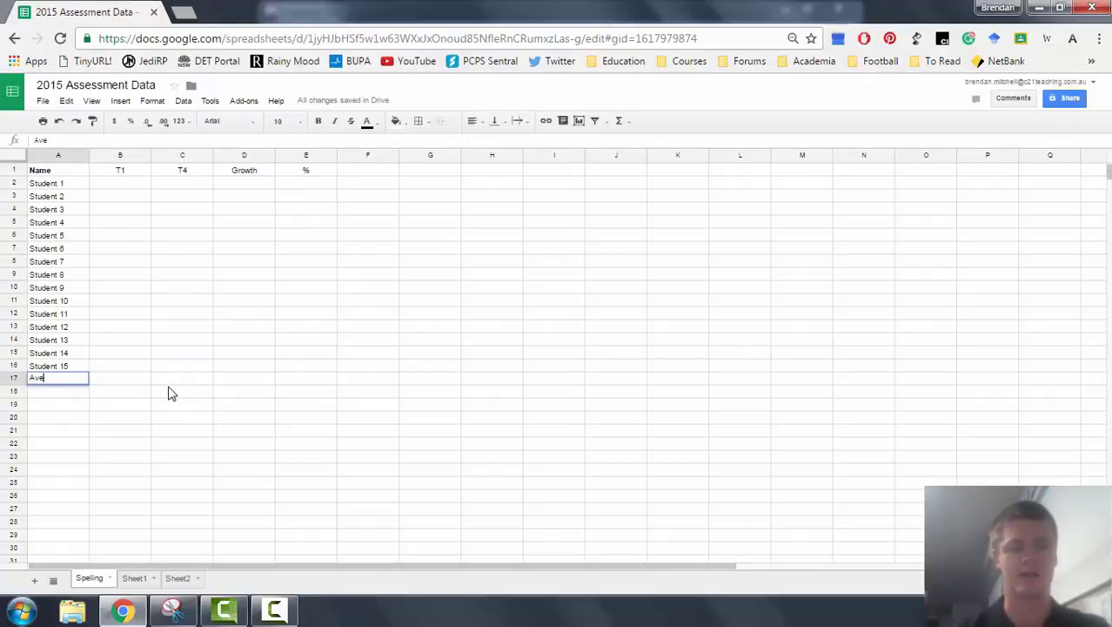
pyautogui.write('rage')
pyautogui.press('Return')
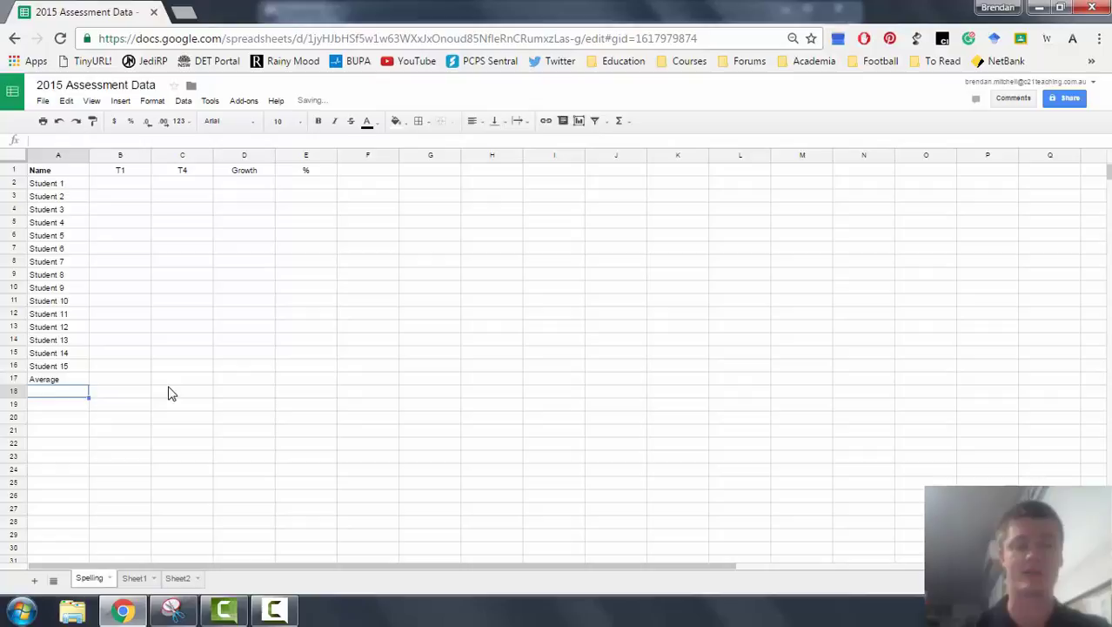
# Step: Enter the row label "Out of Test" in A18, below the Average label
pyautogui.press('Up')
pyautogui.press('Down')
pyautogui.write('Out of ')
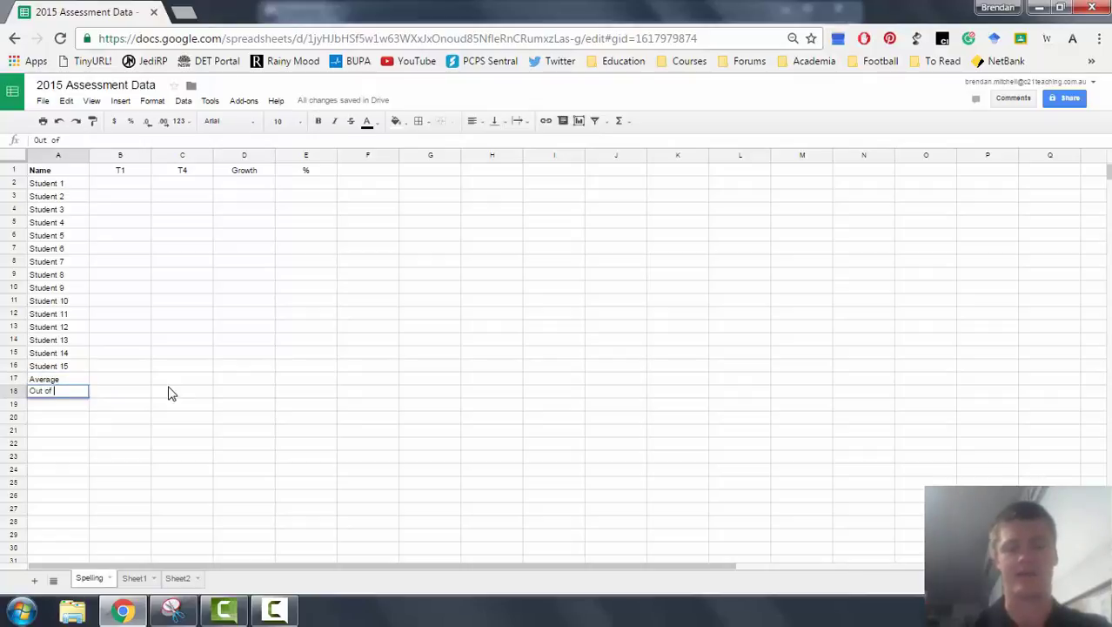
pyautogui.write('Test')
pyautogui.press('Return')
# Step: Merge cells B18:C18 in the Out of Test row and enter 70 as the maximum score
pyautogui.press('Up')
pyautogui.press('Right')
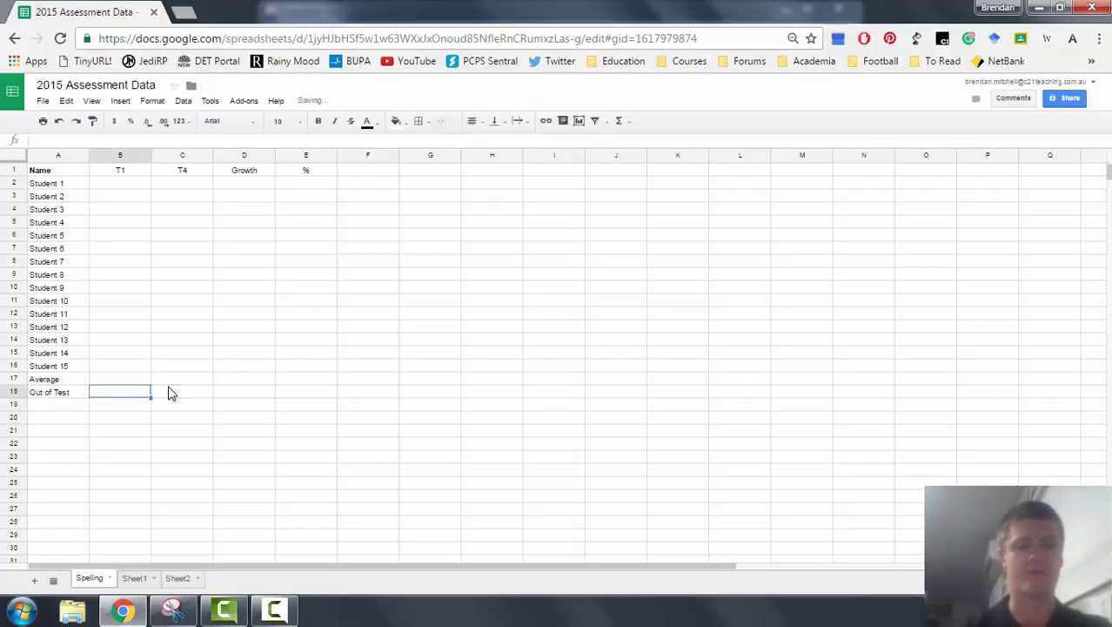
pyautogui.keyDown('shift'); pyautogui.click(172, 393); pyautogui.keyUp('shift')
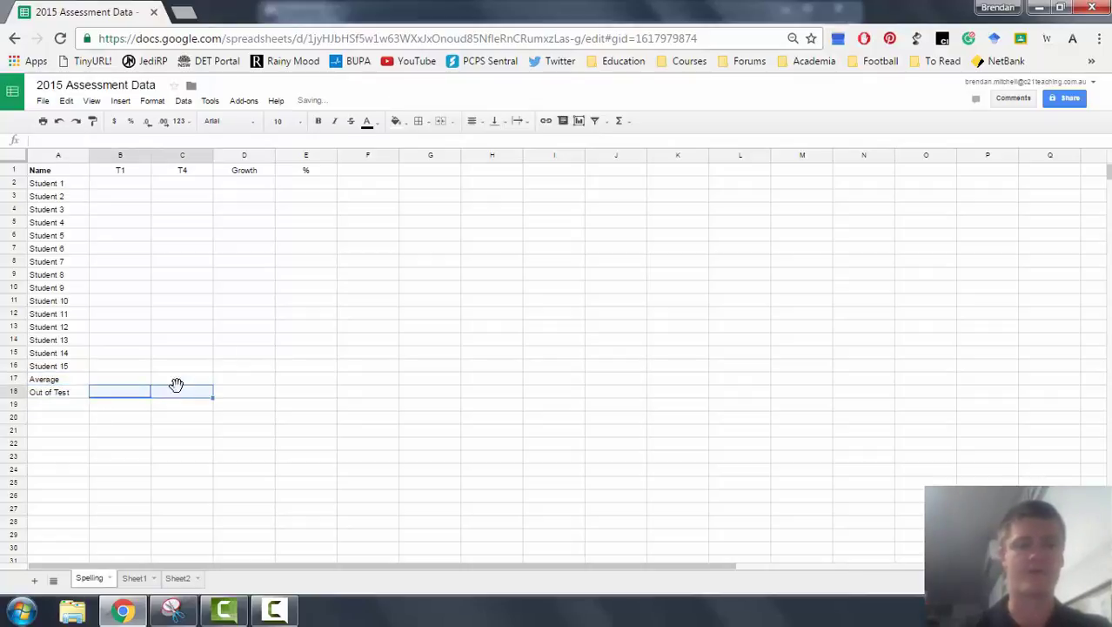
pyautogui.click(442, 125)
pyautogui.write('70')
pyautogui.press('Return')
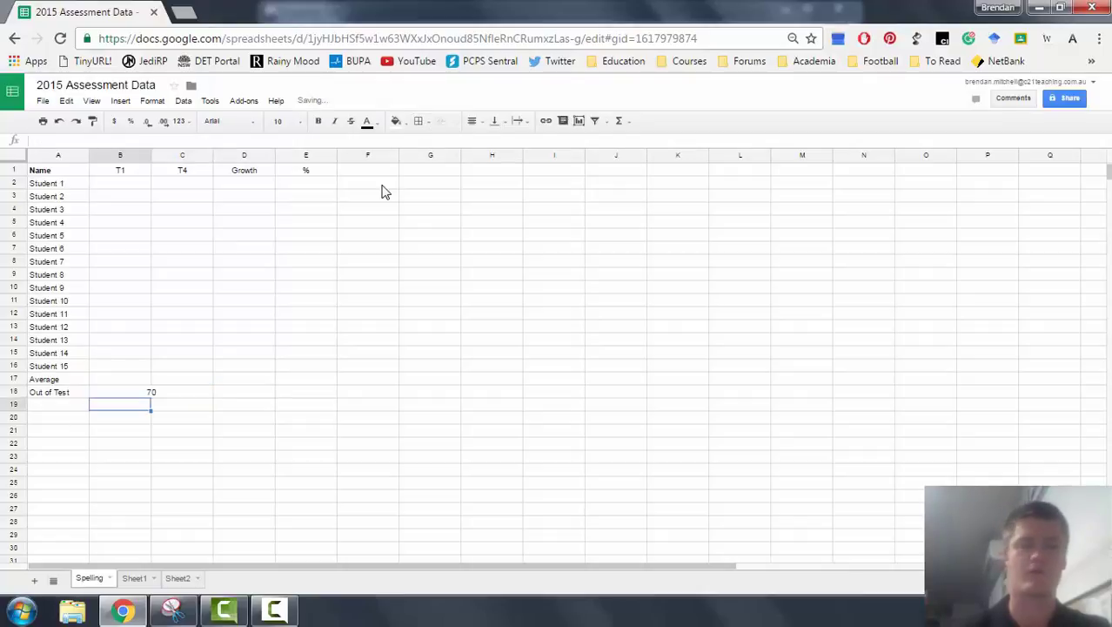
# Step: Calculate the T1 average in B17 with the formula =AVERAGE(B2:B16)
pyautogui.click(152, 394)
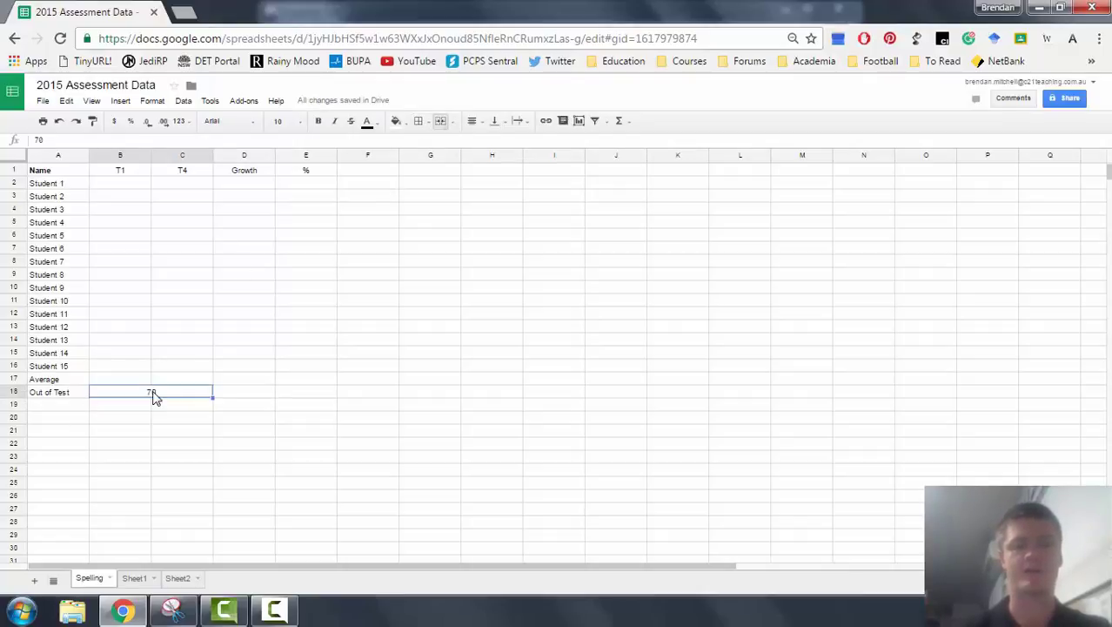
pyautogui.press('Up')
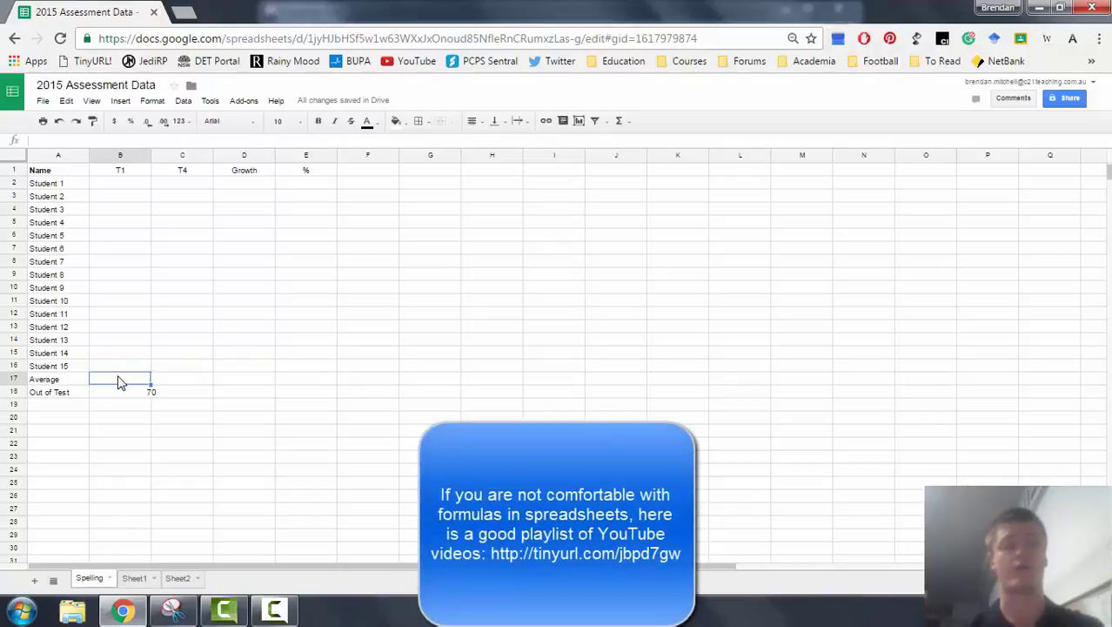
pyautogui.write('=aver')
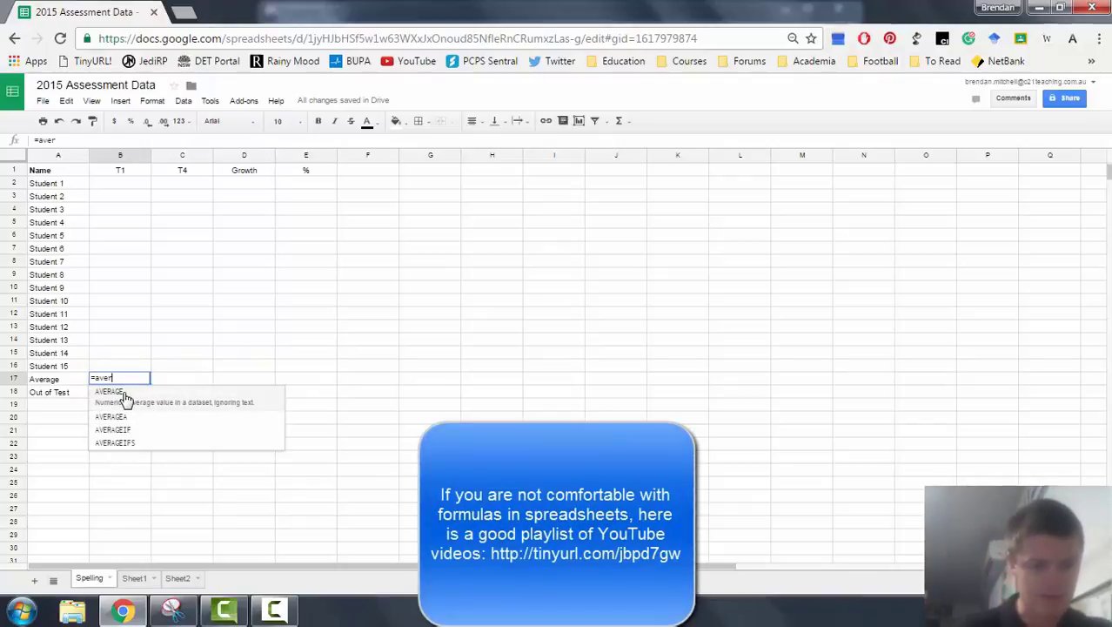
pyautogui.click(120, 392)
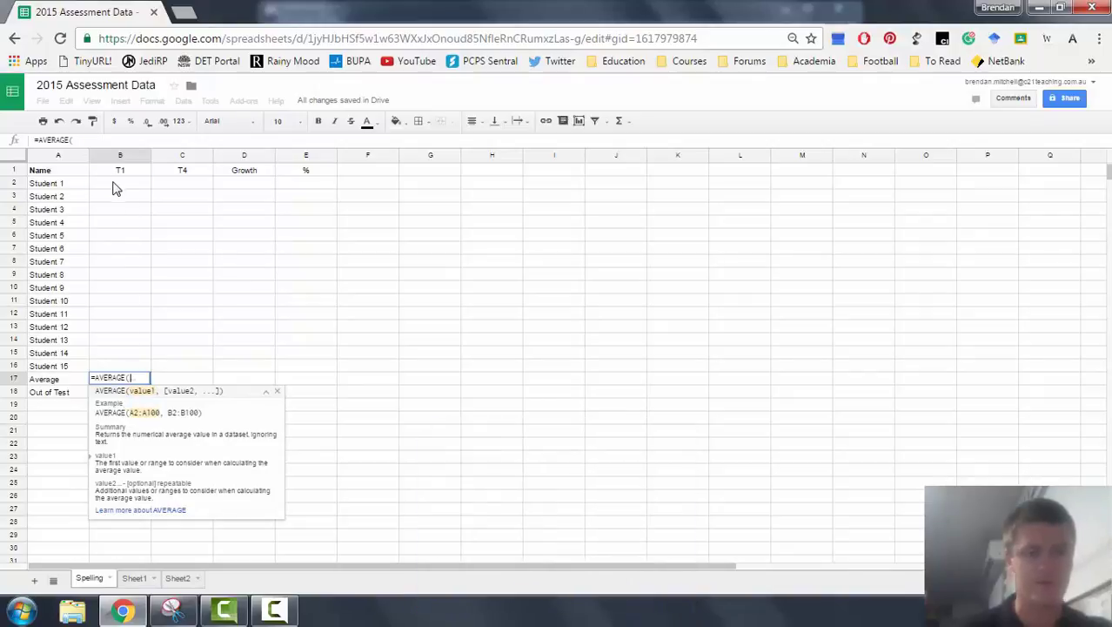
pyautogui.moveTo(117, 185); pyautogui.dragTo(122, 365)
pyautogui.press('Return')
pyautogui.press('Up')
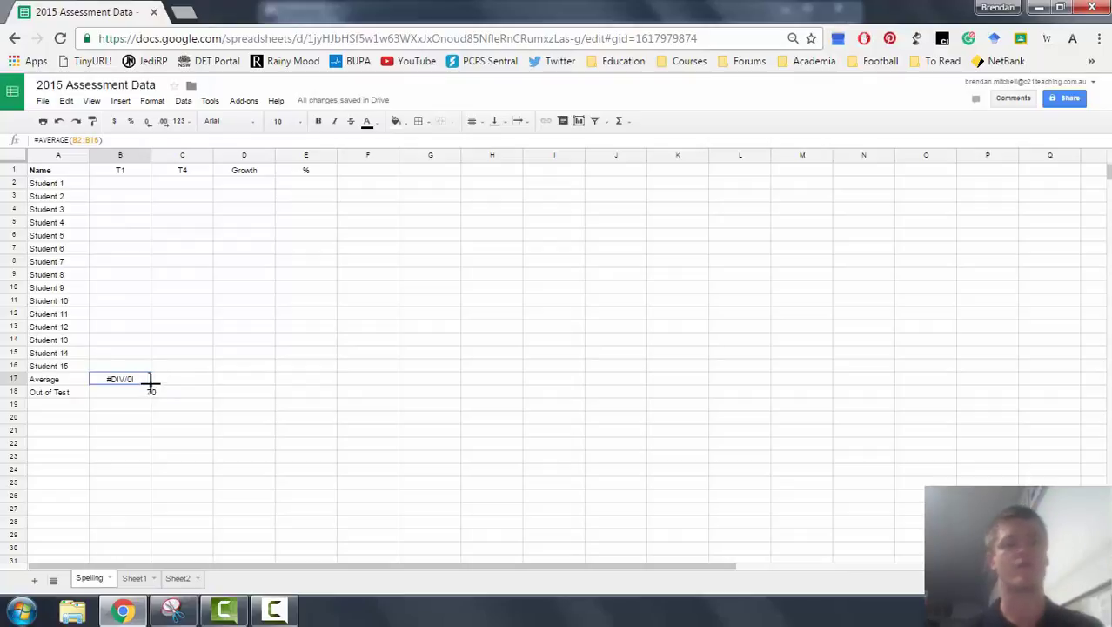
# Step: Copy the T1 average formula from B17 across the Average row to the T4, Growth and % columns, through E17
pyautogui.click(16, 380)
pyautogui.moveTo(121, 386)
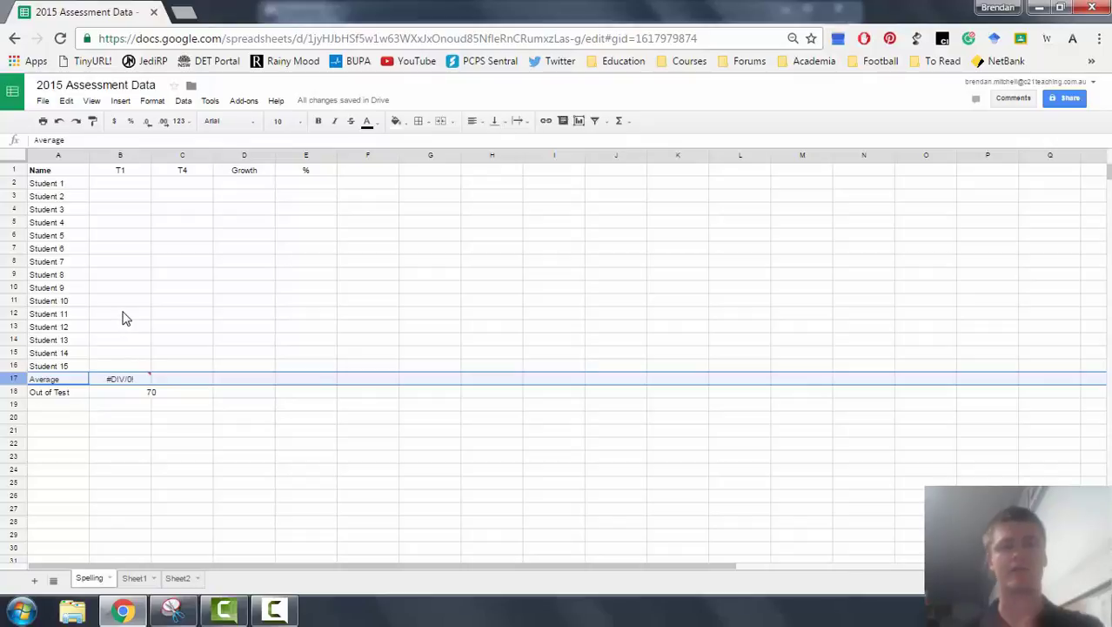
pyautogui.click(138, 380)
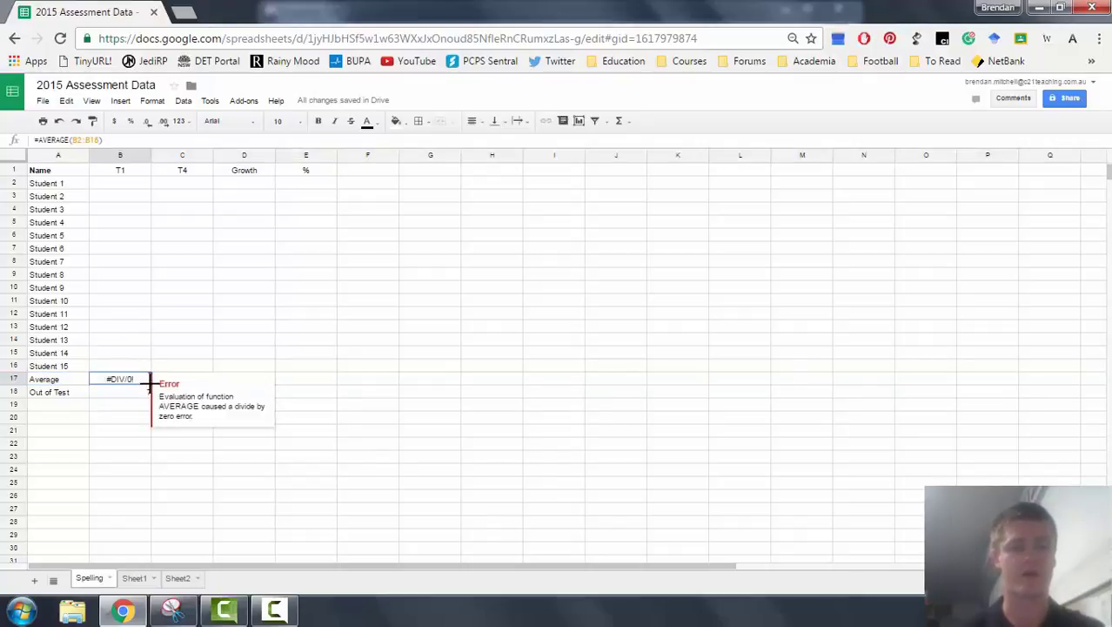
pyautogui.moveTo(150, 383); pyautogui.dragTo(299, 383)
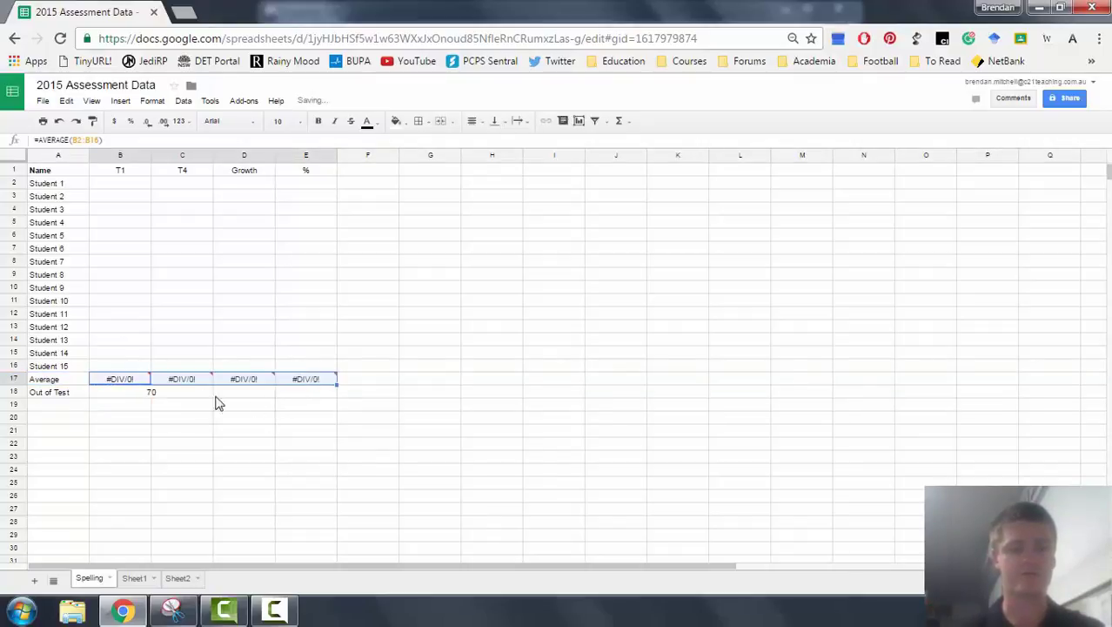
pyautogui.click(196, 403)
pyautogui.click(387, 383)
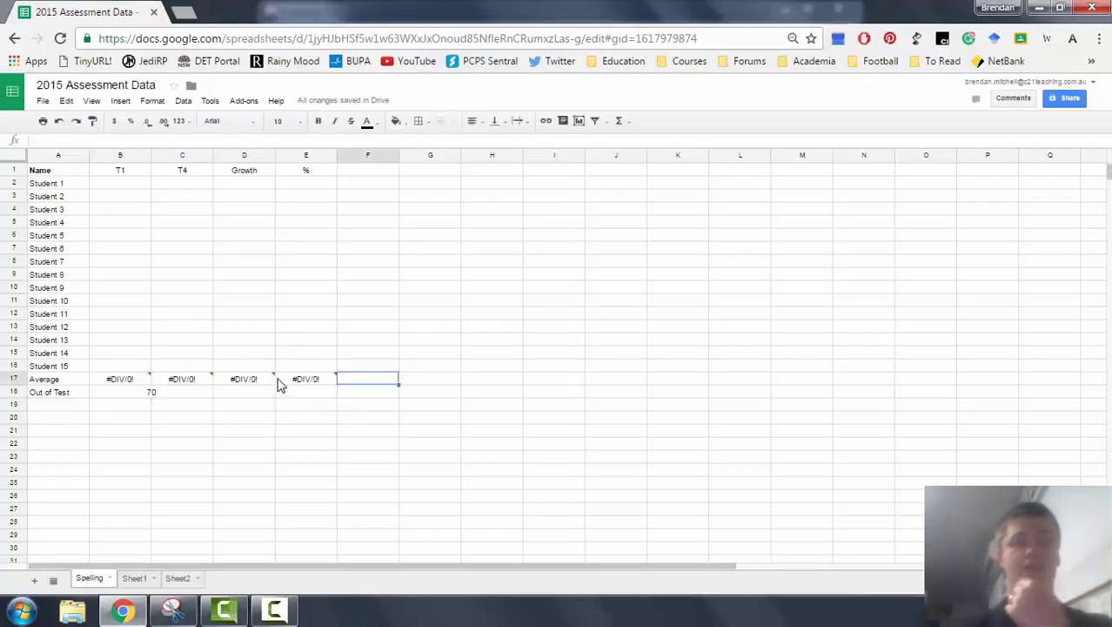
# Step: Check the range used by the average formula in each cell of B17:E17
pyautogui.click(121, 381)
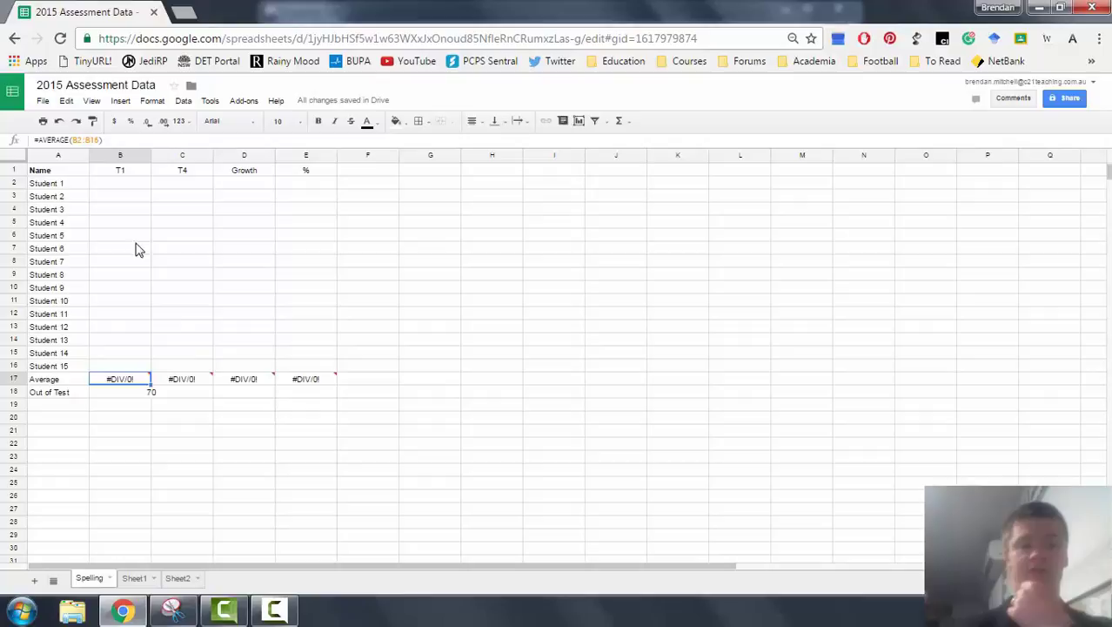
pyautogui.click(193, 379)
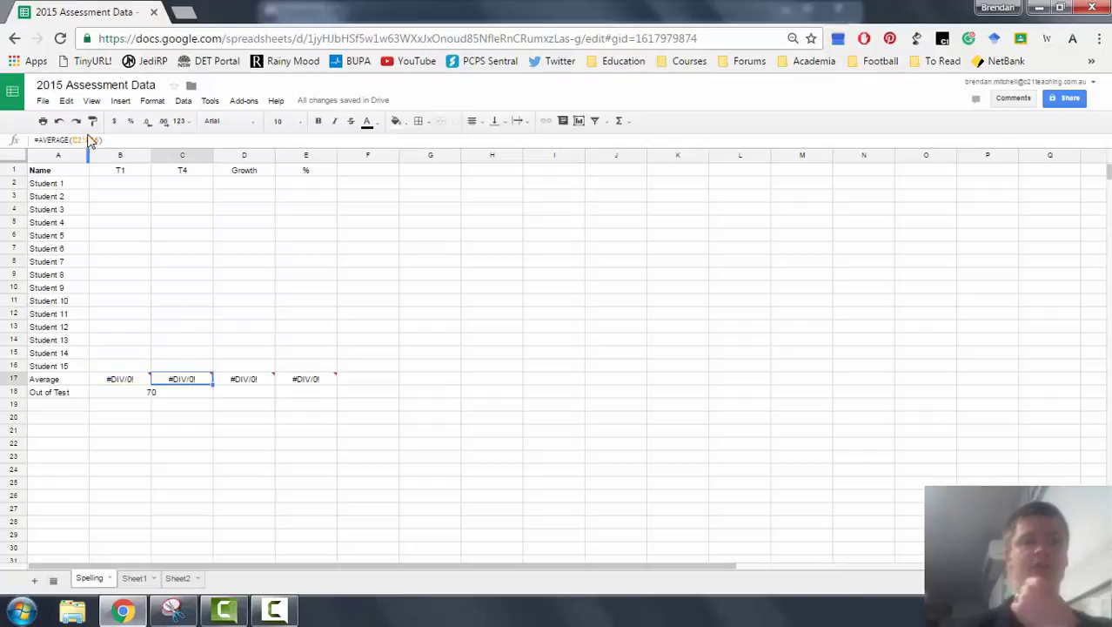
pyautogui.click(241, 379)
pyautogui.click(304, 383)
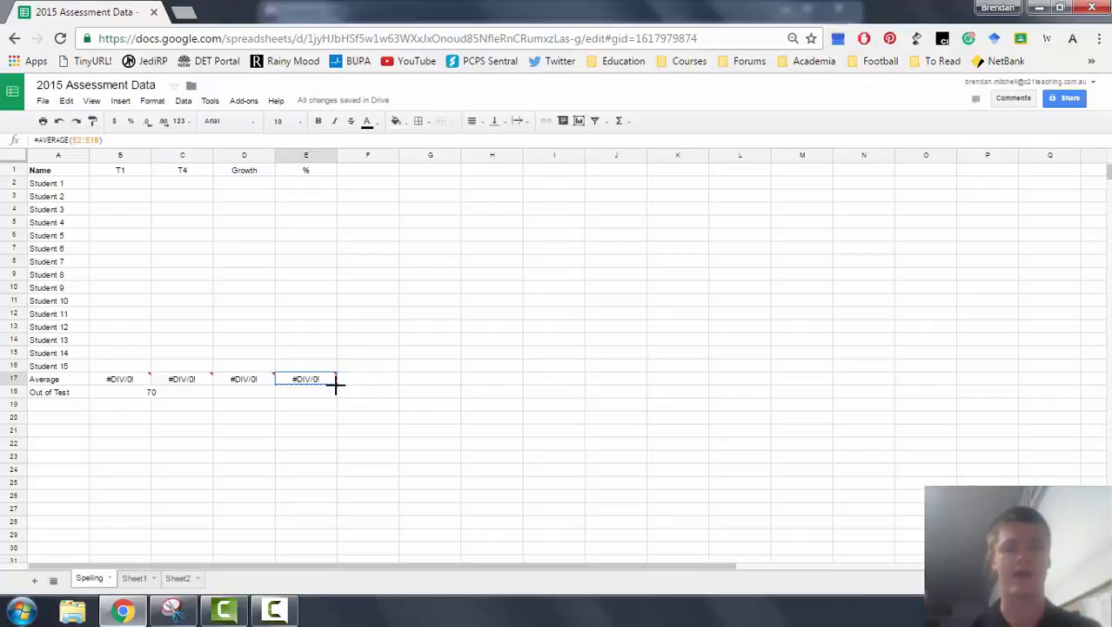
pyautogui.moveTo(336, 384); pyautogui.dragTo(640, 378)
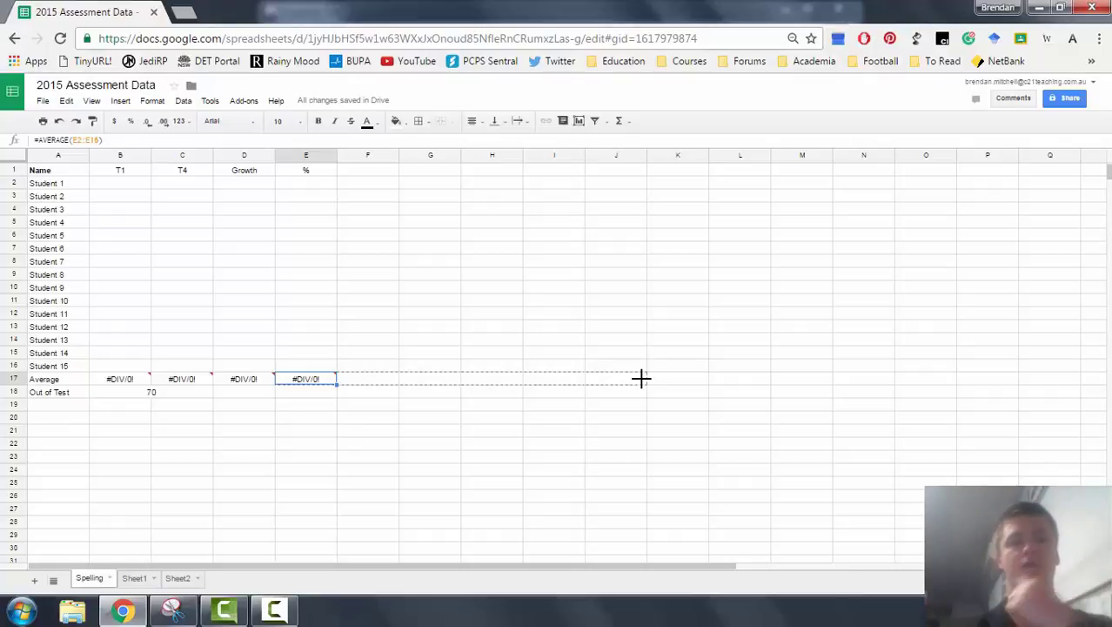
pyautogui.moveTo(642, 379); pyautogui.dragTo(328, 378)
# Step: Calculate Student 1's growth in D2 with the formula =sum(C2-B2)
pyautogui.click(119, 186)
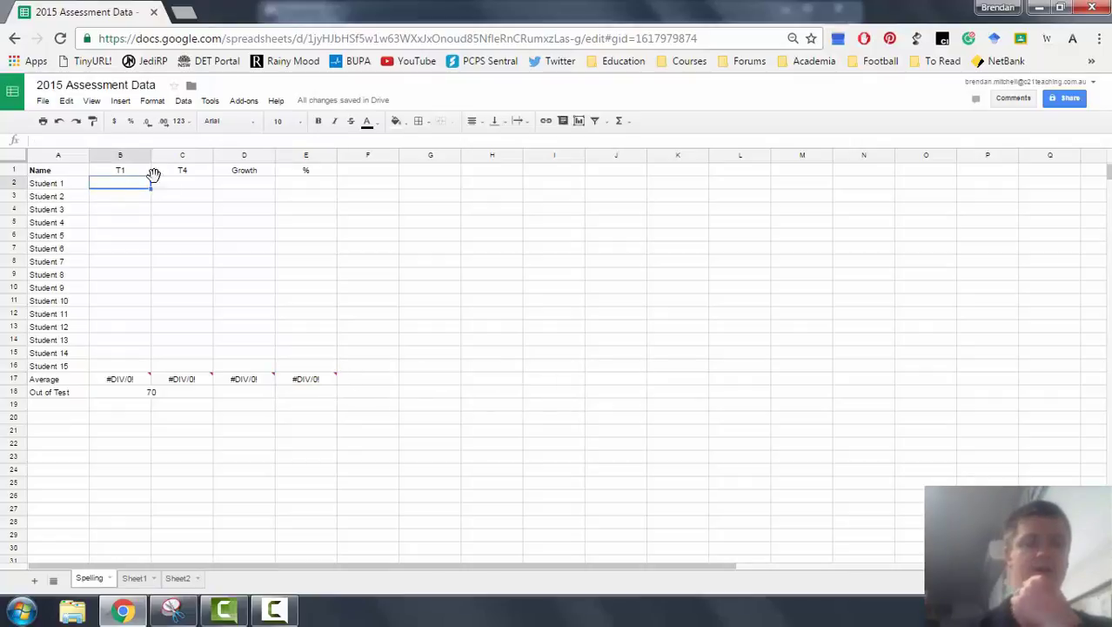
pyautogui.click(258, 186)
pyautogui.write('=')
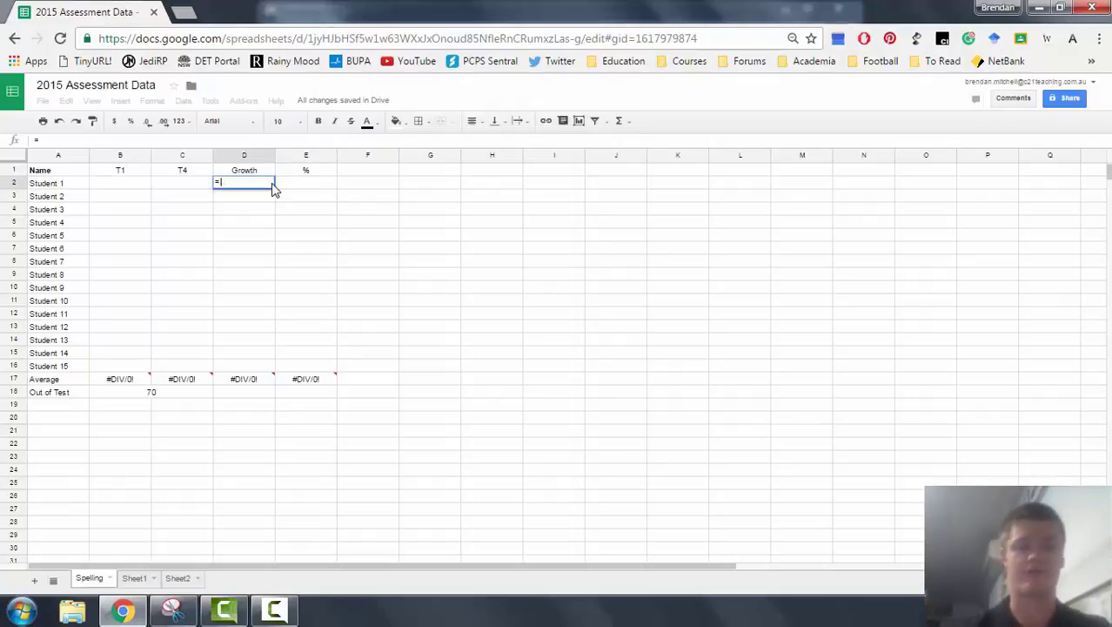
pyautogui.write('sum(')
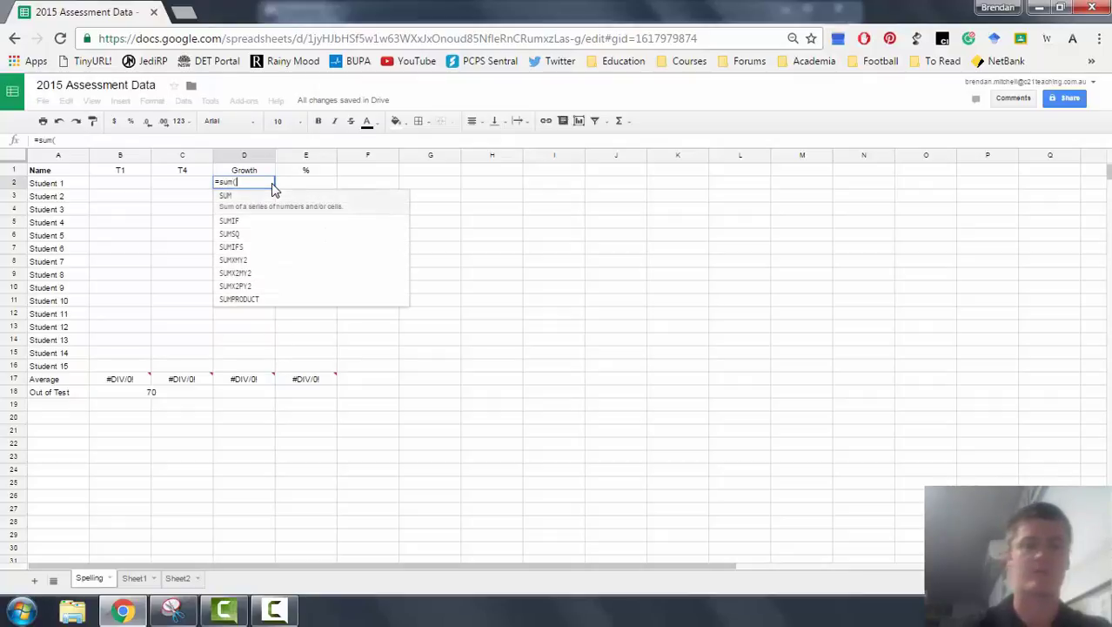
pyautogui.write('C2-')
pyautogui.click(135, 187)
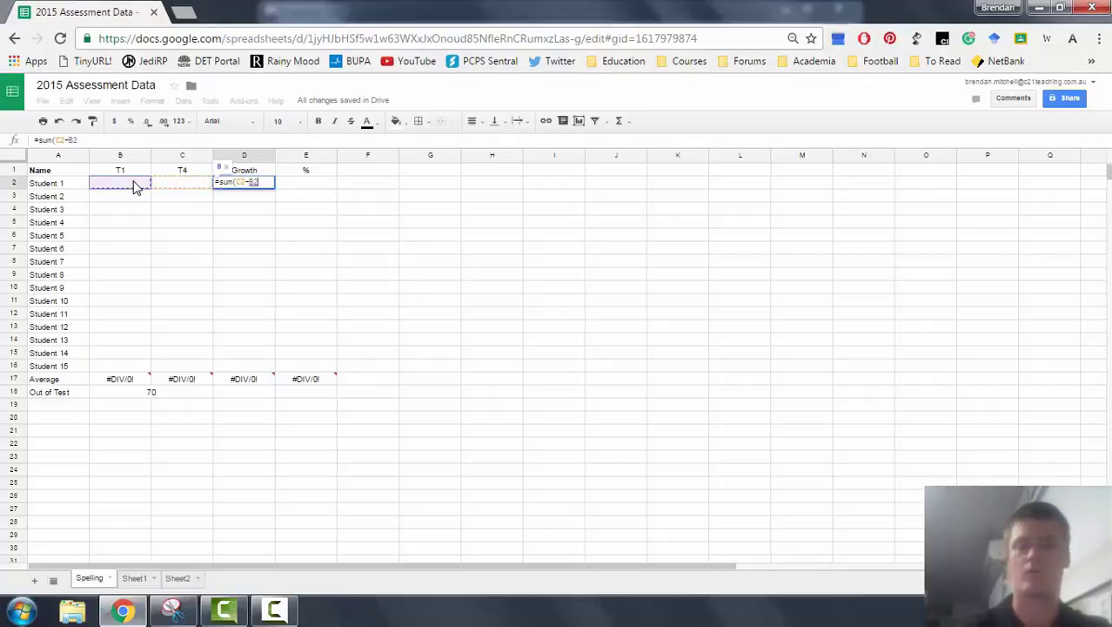
pyautogui.press('Return')
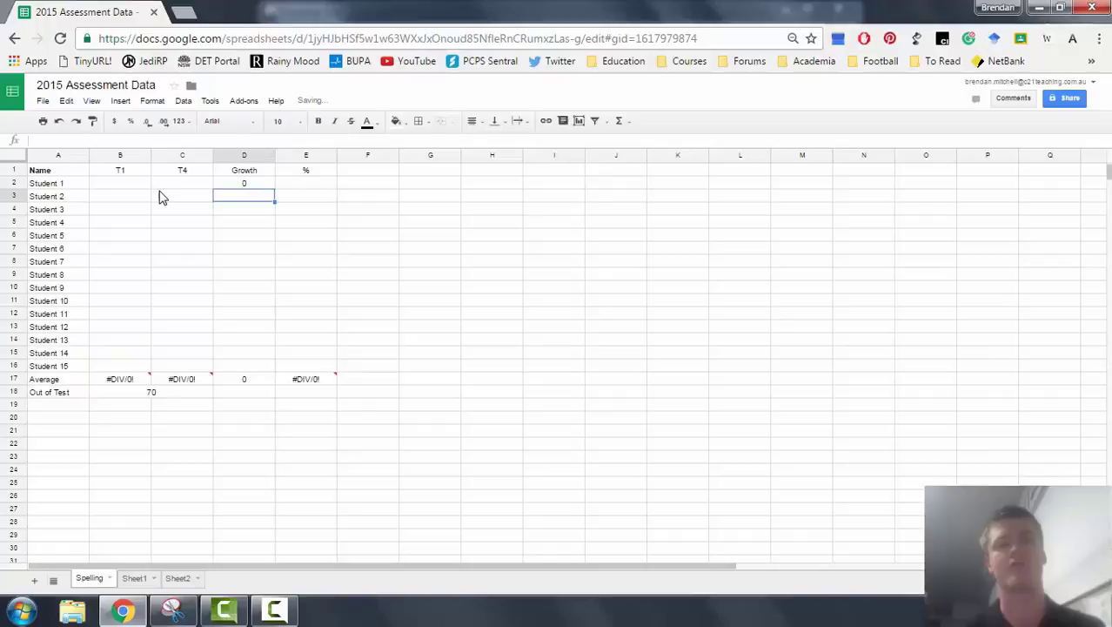
# Step: Copy the growth formula from D2 down to Student 15 in D16
pyautogui.click(263, 184)
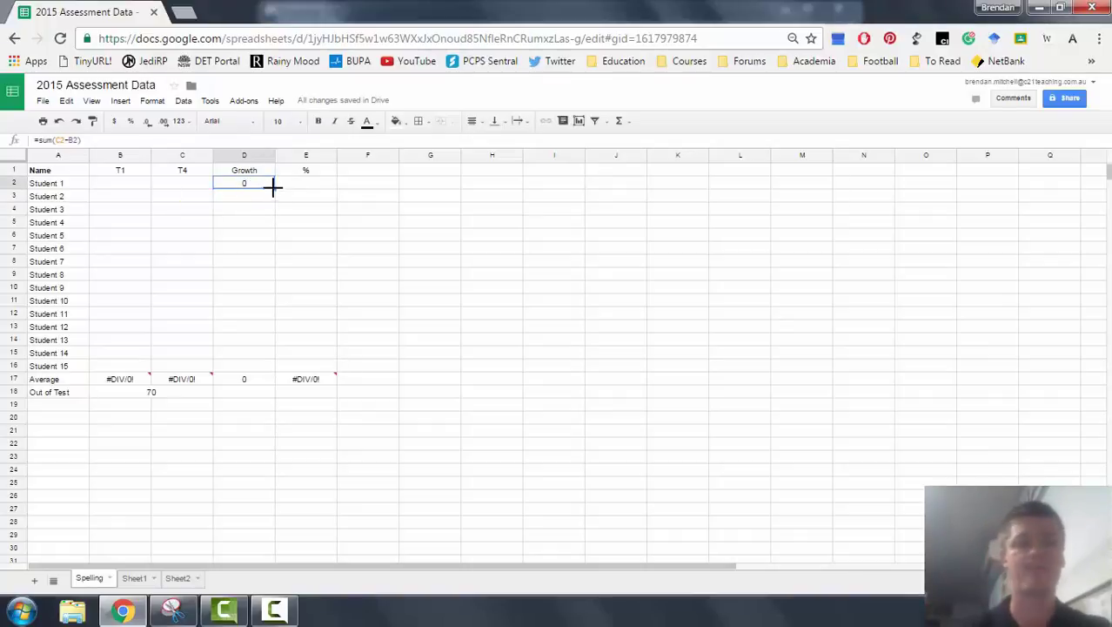
pyautogui.moveTo(274, 189); pyautogui.dragTo(261, 366)
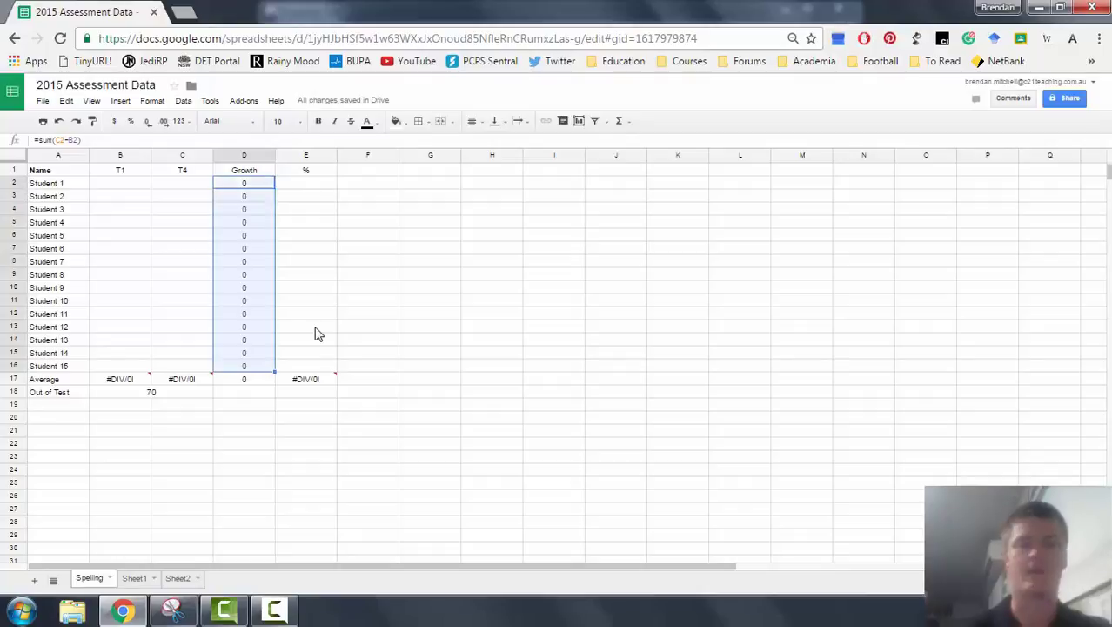
pyautogui.press('Return')
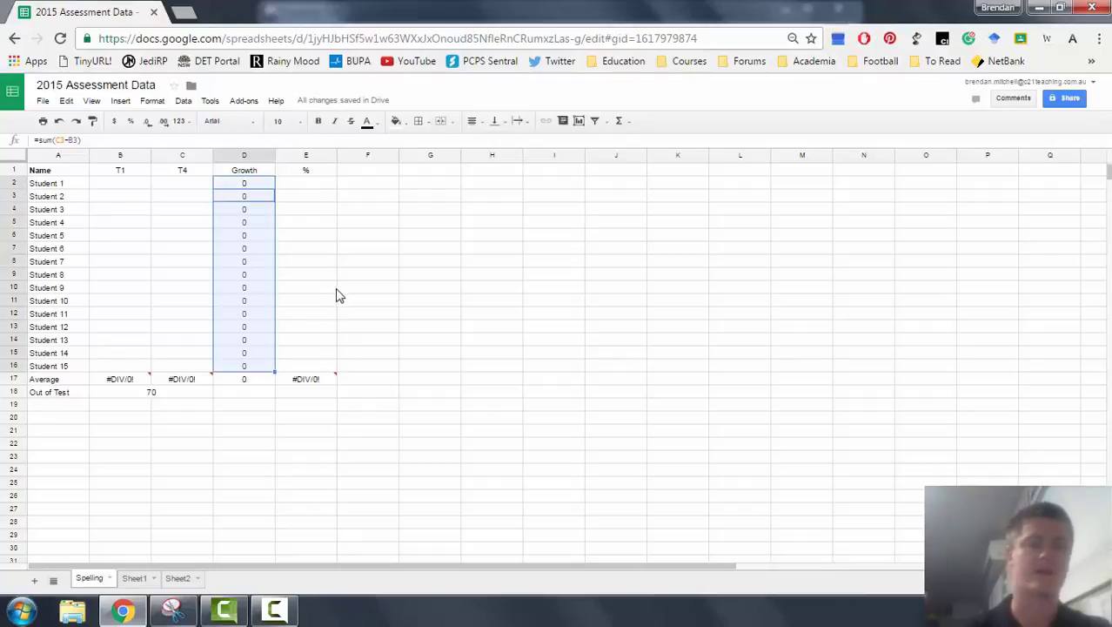
# Step: Check the cell references of the growth formulas down column D, from Student 1 to Student 15
pyautogui.click(262, 187)
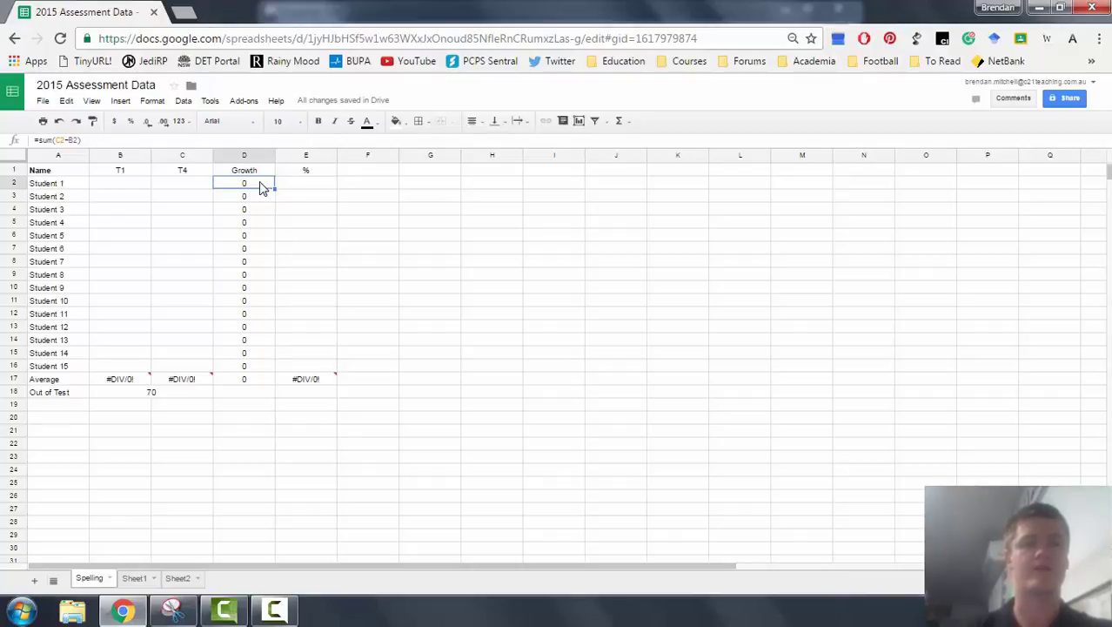
pyautogui.press('Down')
pyautogui.press('Down')
pyautogui.press('Down')
pyautogui.press('Down')
pyautogui.press('Down')
pyautogui.press('Down')
pyautogui.press('Down')
pyautogui.press('Down')
pyautogui.press('Down')
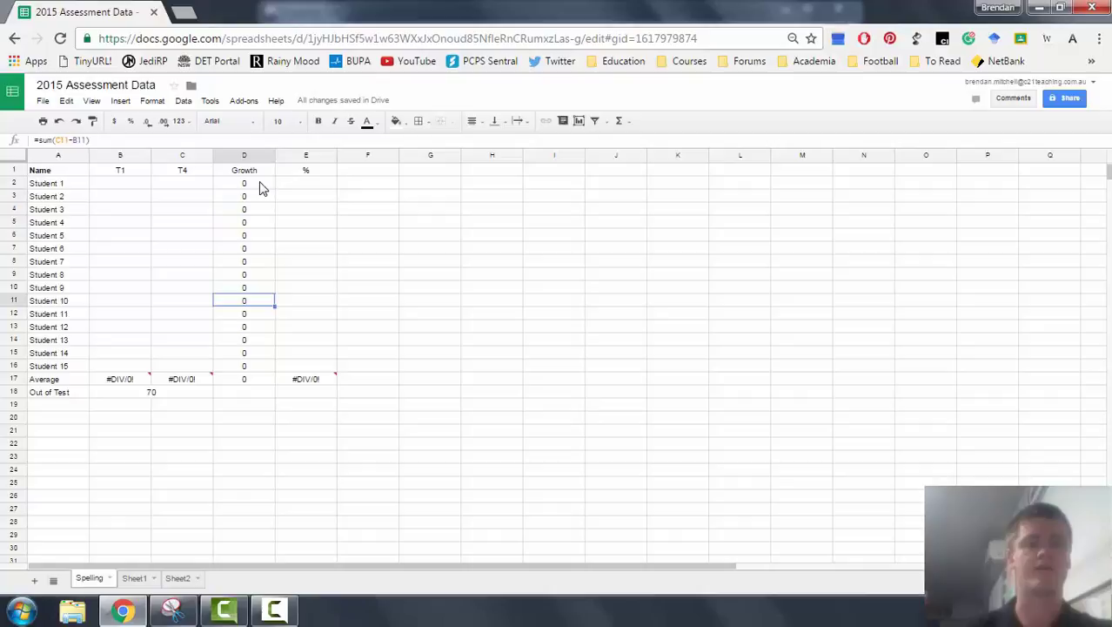
pyautogui.press('Down')
pyautogui.press('Down')
pyautogui.press('Down')
pyautogui.press('Down')
pyautogui.press('Down')
# Step: Calculate Student 1's percentage in E2 with the formula =sum(D2*B2/100)
pyautogui.click(305, 183)
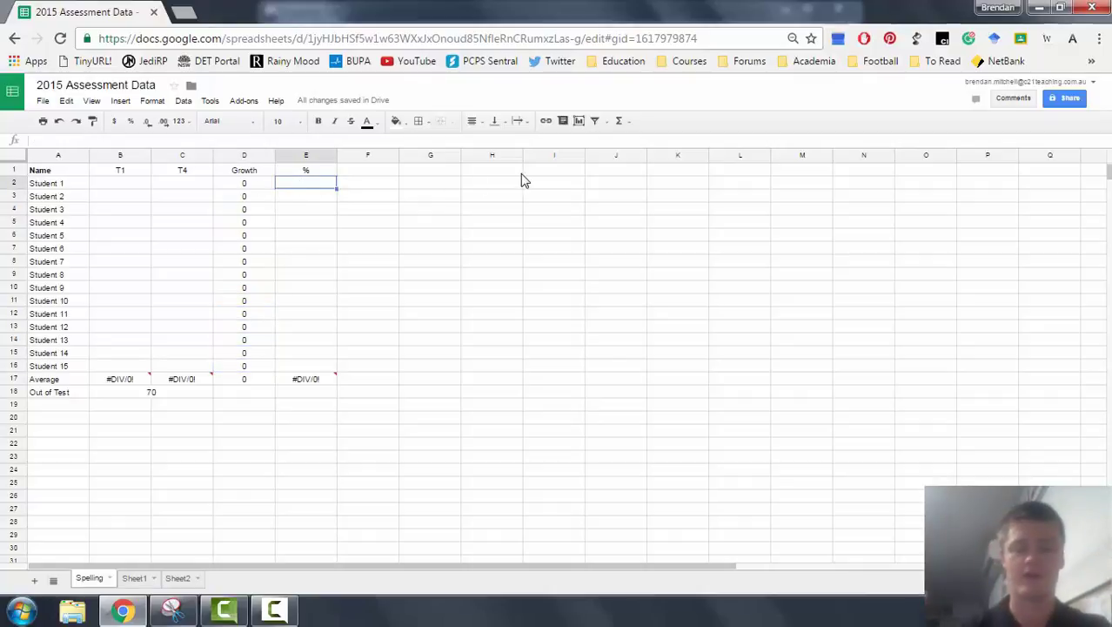
pyautogui.write('=sum(')
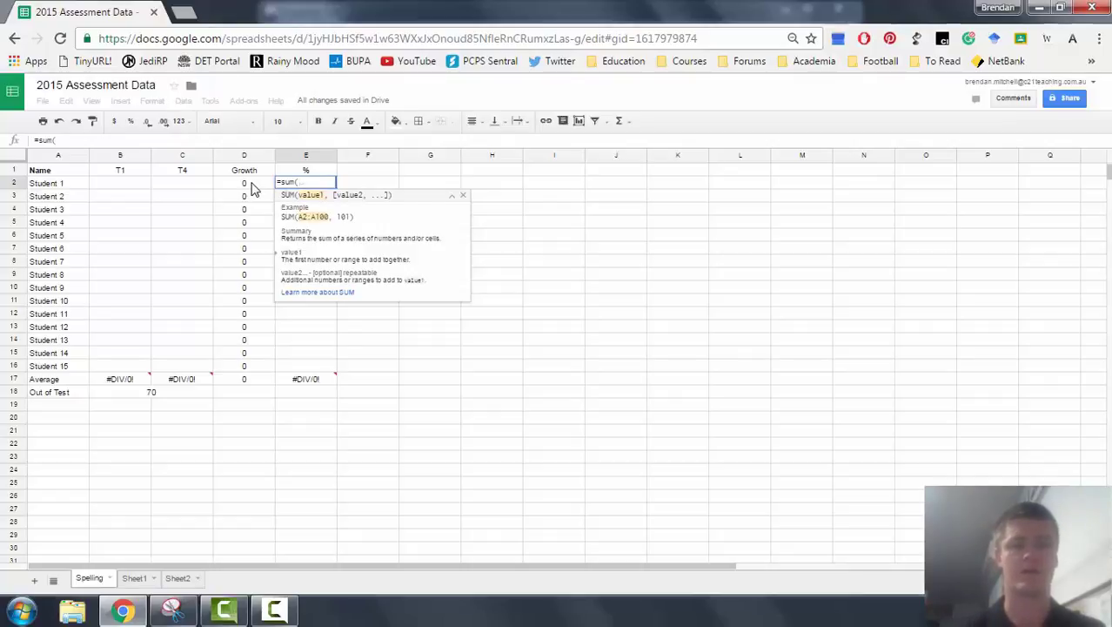
pyautogui.click(251, 186)
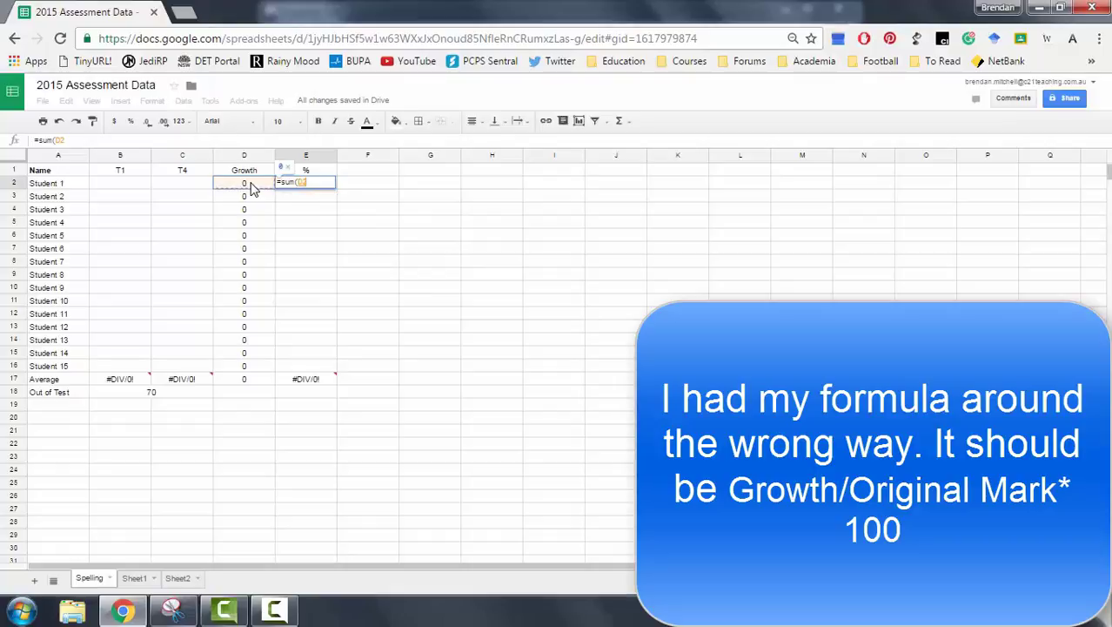
pyautogui.write('+')
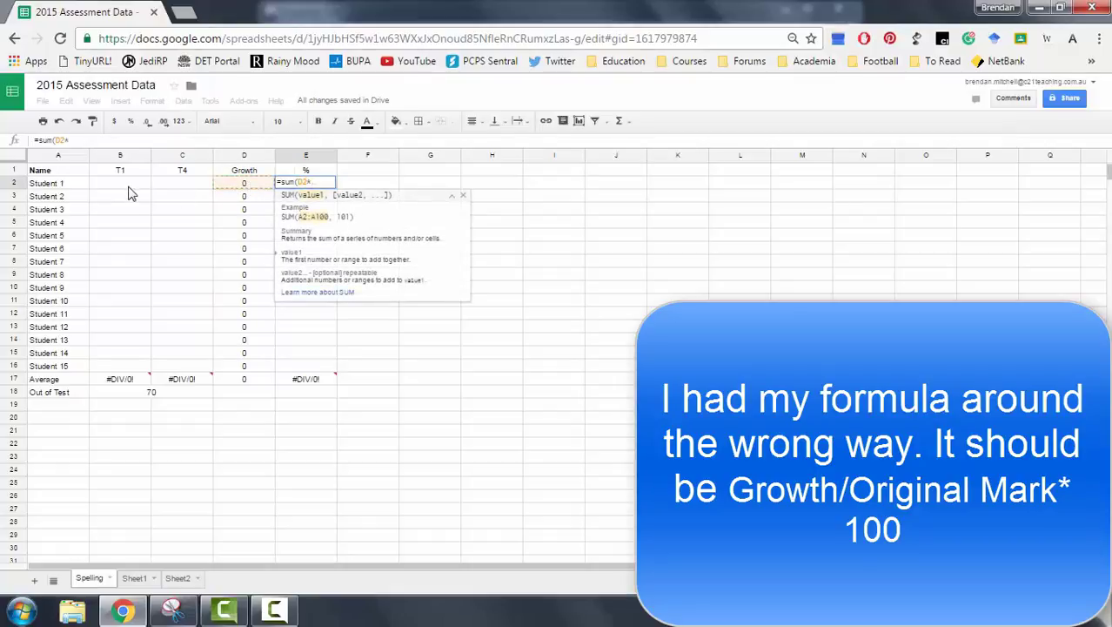
pyautogui.click(127, 189)
pyautogui.write('/')
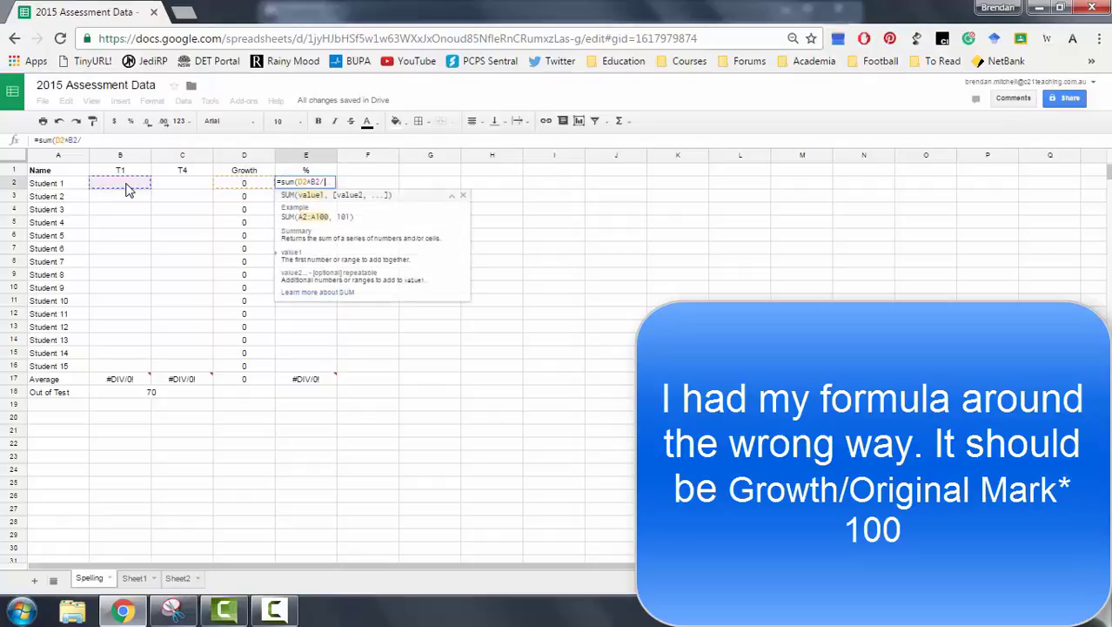
pyautogui.write('100)')
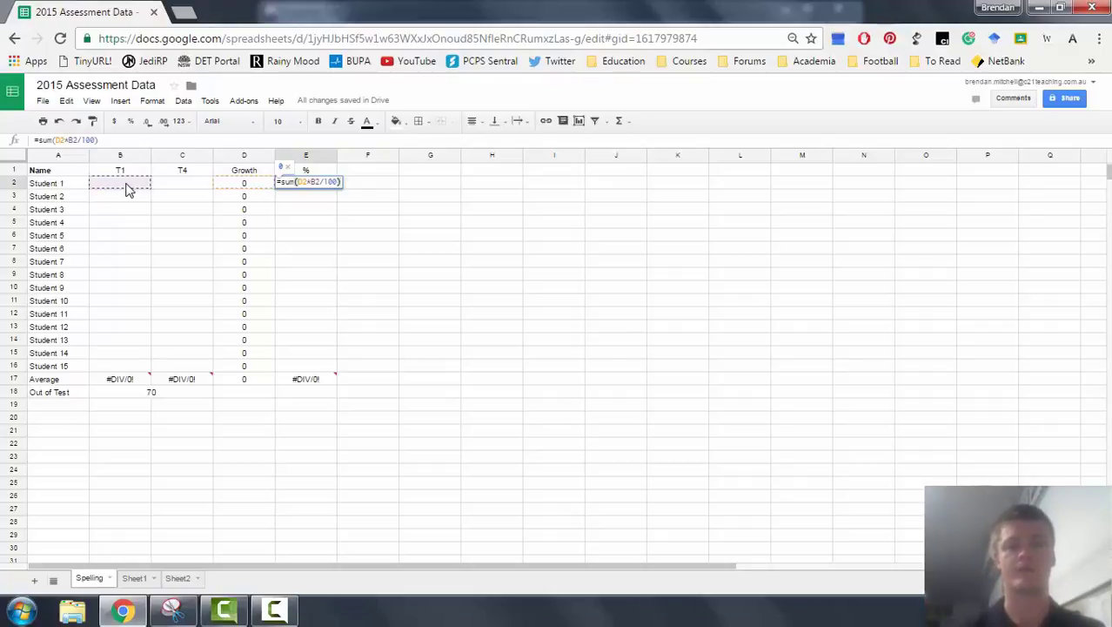
pyautogui.press('Return')
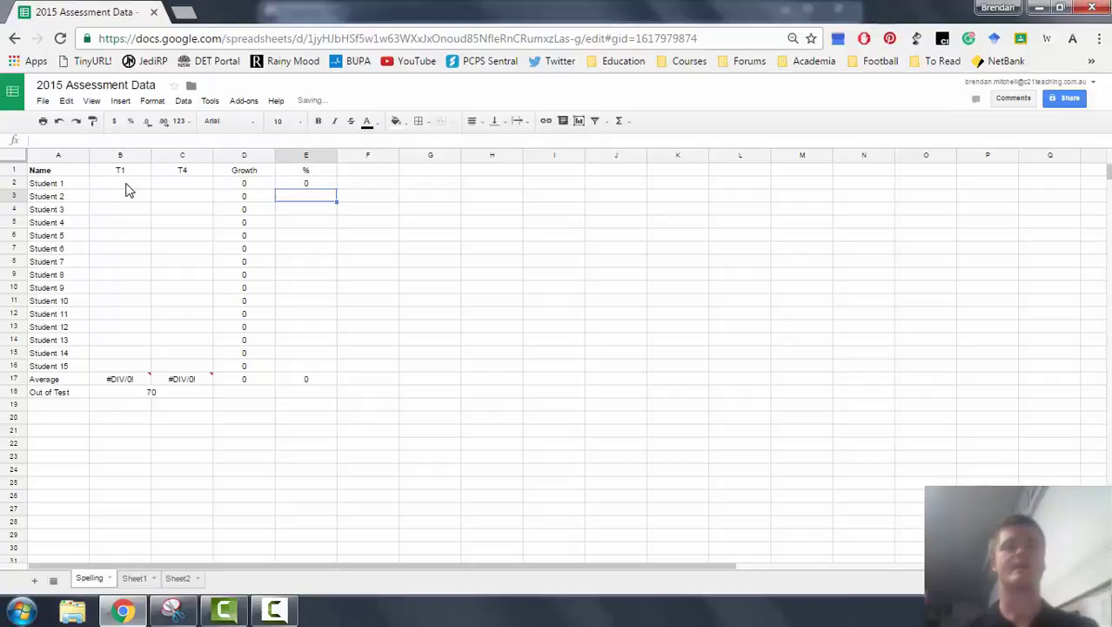
# Step: Copy the percentage formula from E2 down to Student 15 in E16
pyautogui.press('Up')
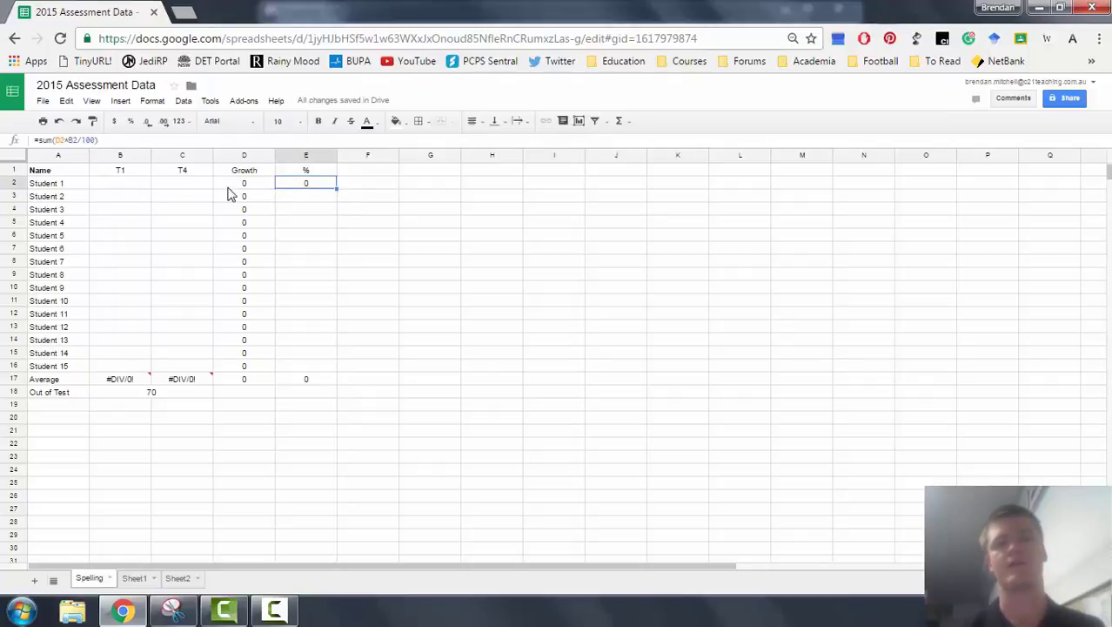
pyautogui.moveTo(333, 187); pyautogui.dragTo(328, 367)
pyautogui.click(360, 184)
# Step: Format the header cells B1:E1, from T1 to %, with a black fill and white text
pyautogui.moveTo(125, 168); pyautogui.dragTo(287, 173)
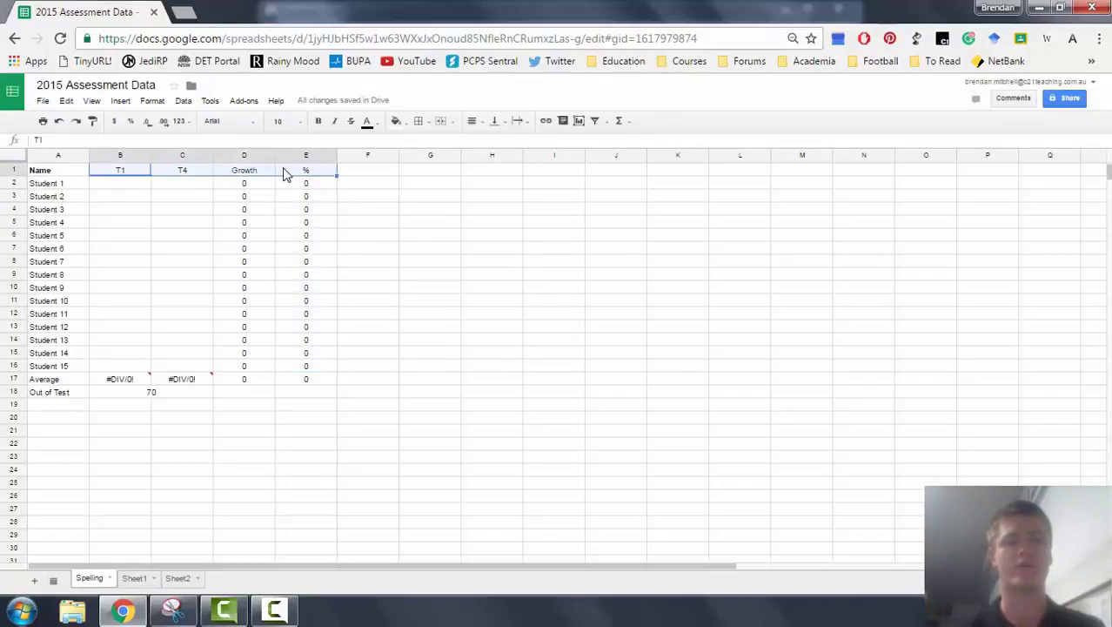
pyautogui.click(396, 122)
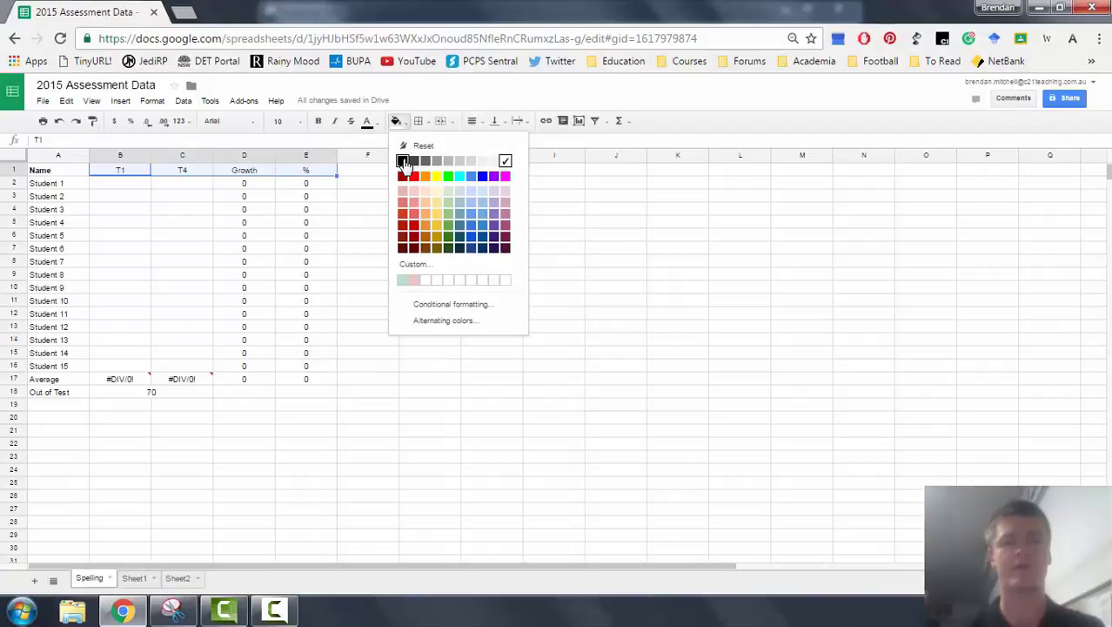
pyautogui.click(402, 164)
pyautogui.click(367, 122)
pyautogui.click(469, 159)
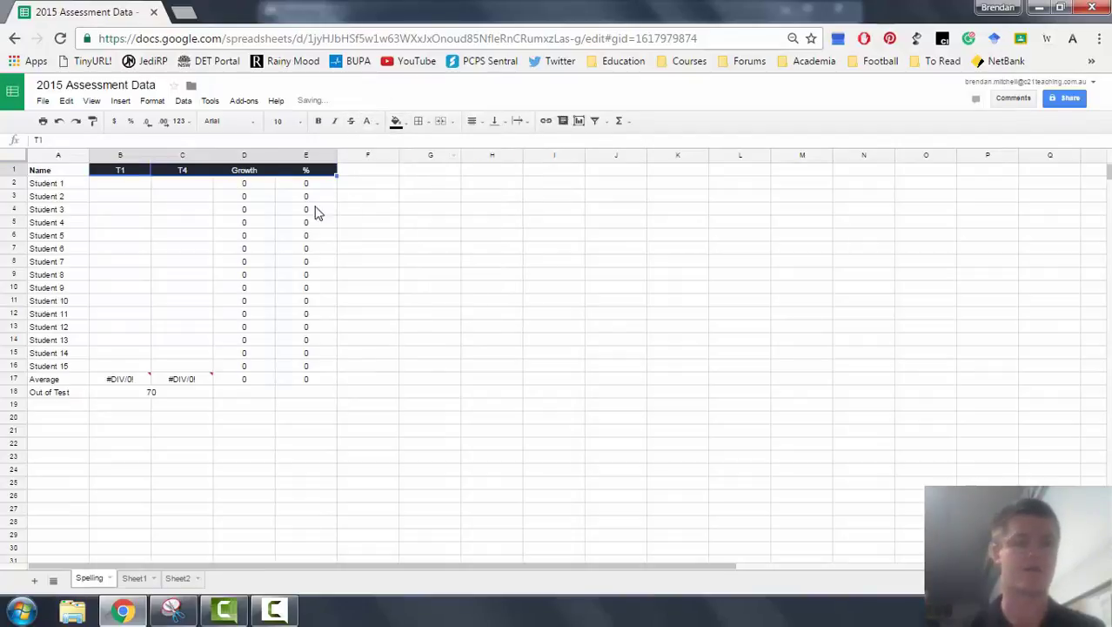
# Step: Format the Average and Out of Test rows, A17:E18, with white text on a black fill
pyautogui.moveTo(77, 377); pyautogui.dragTo(314, 398)
pyautogui.click(368, 122)
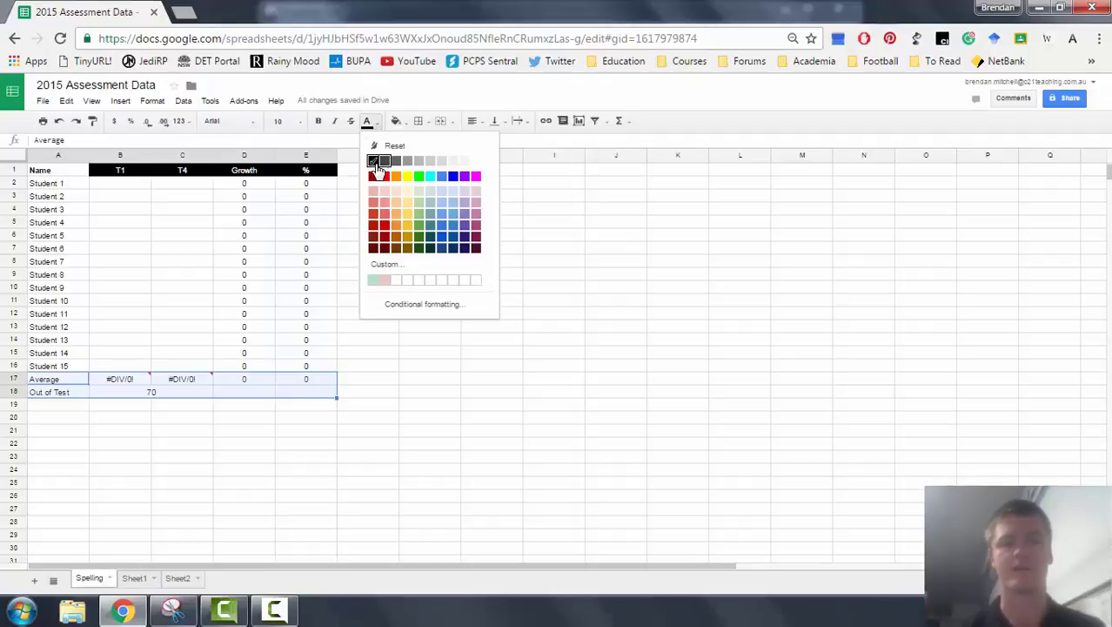
pyautogui.click(469, 161)
pyautogui.click(396, 121)
pyautogui.click(404, 161)
pyautogui.click(367, 327)
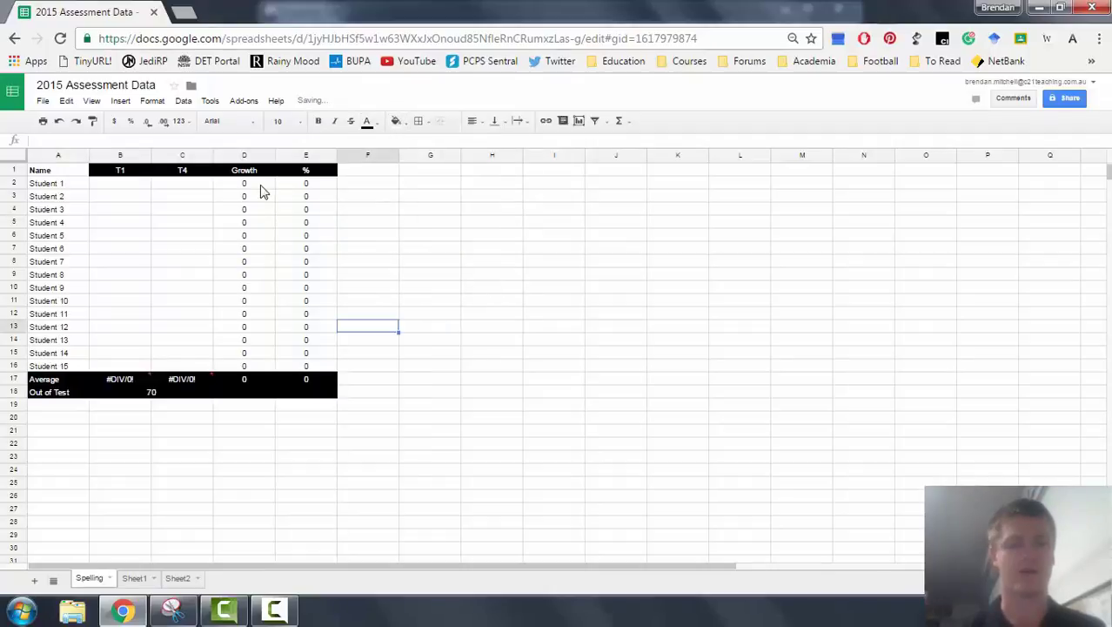
# Step: Add a conditional formatting rule to D2:E17 that gives values greater than 0 a green background
pyautogui.moveTo(258, 190); pyautogui.dragTo(313, 361)
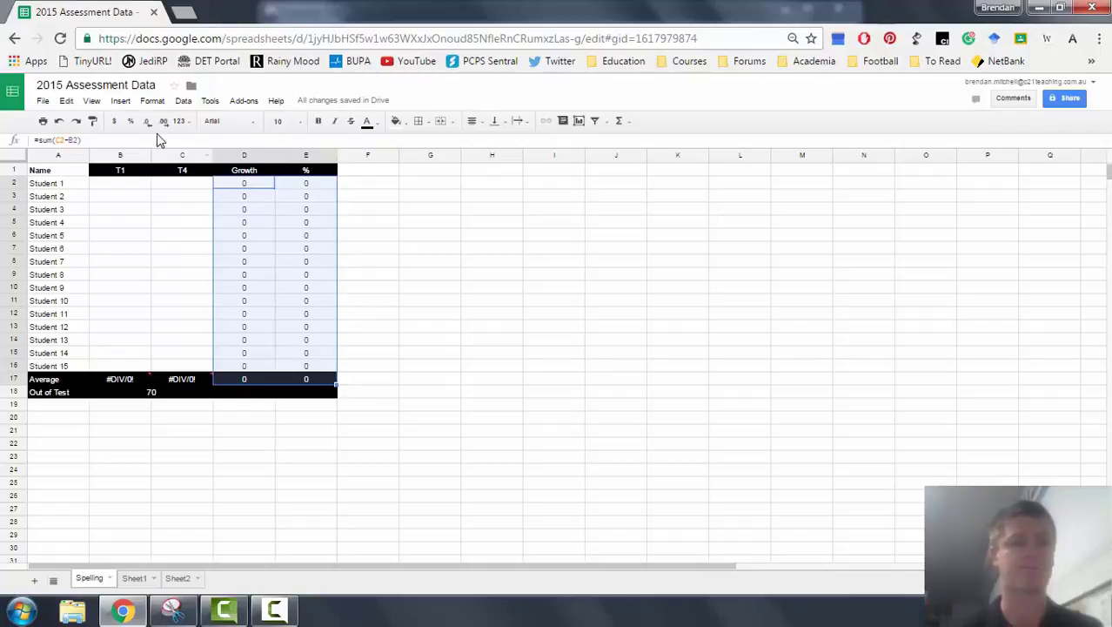
pyautogui.click(152, 101)
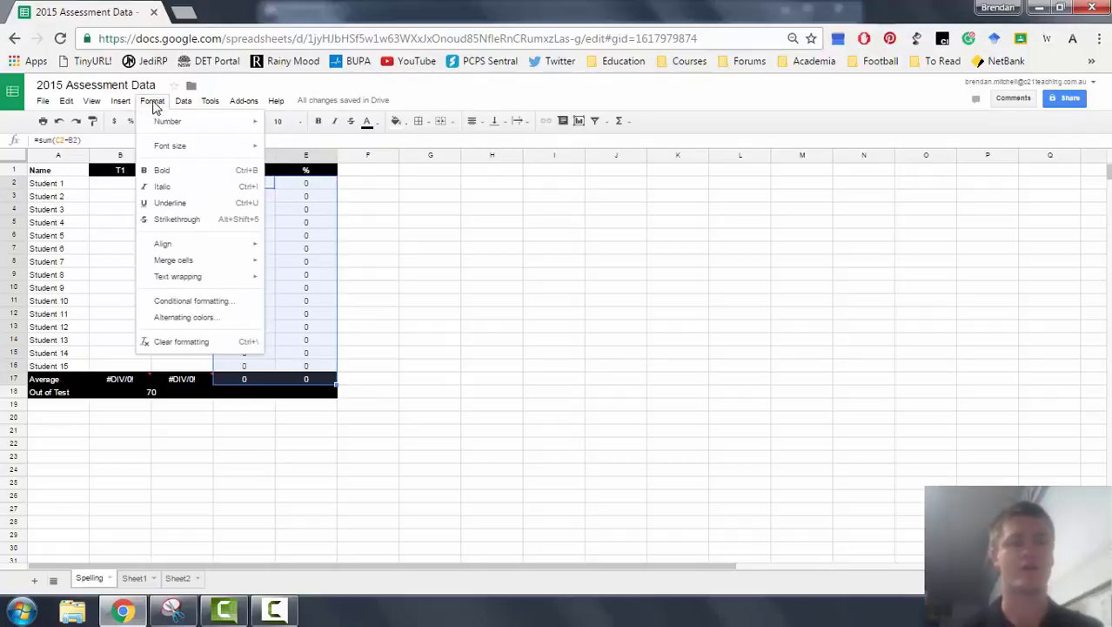
pyautogui.click(213, 301)
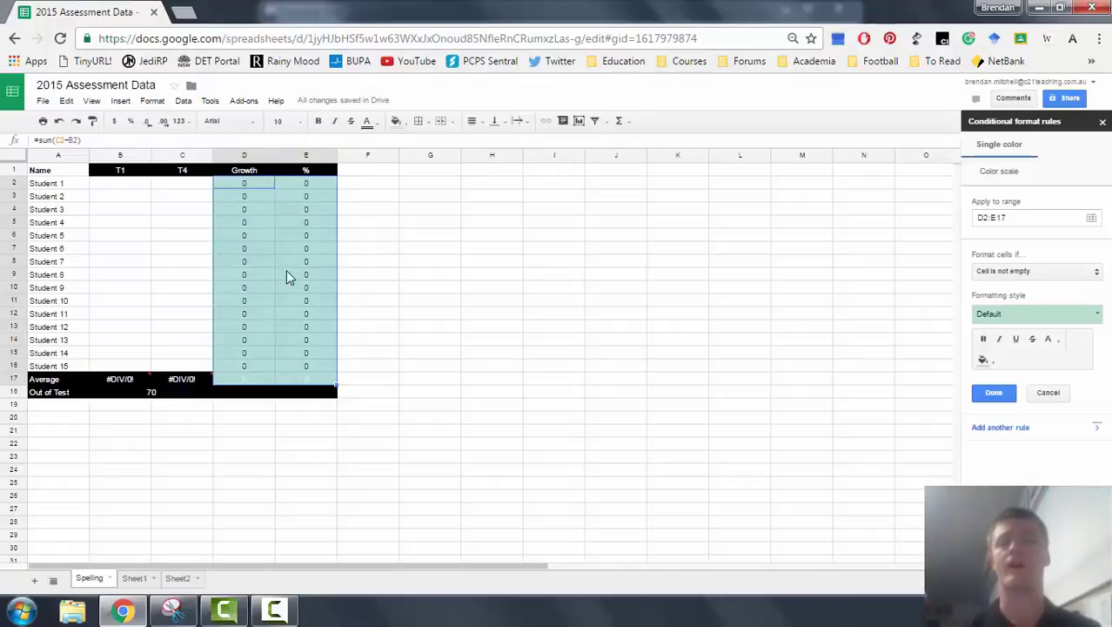
pyautogui.click(1005, 270)
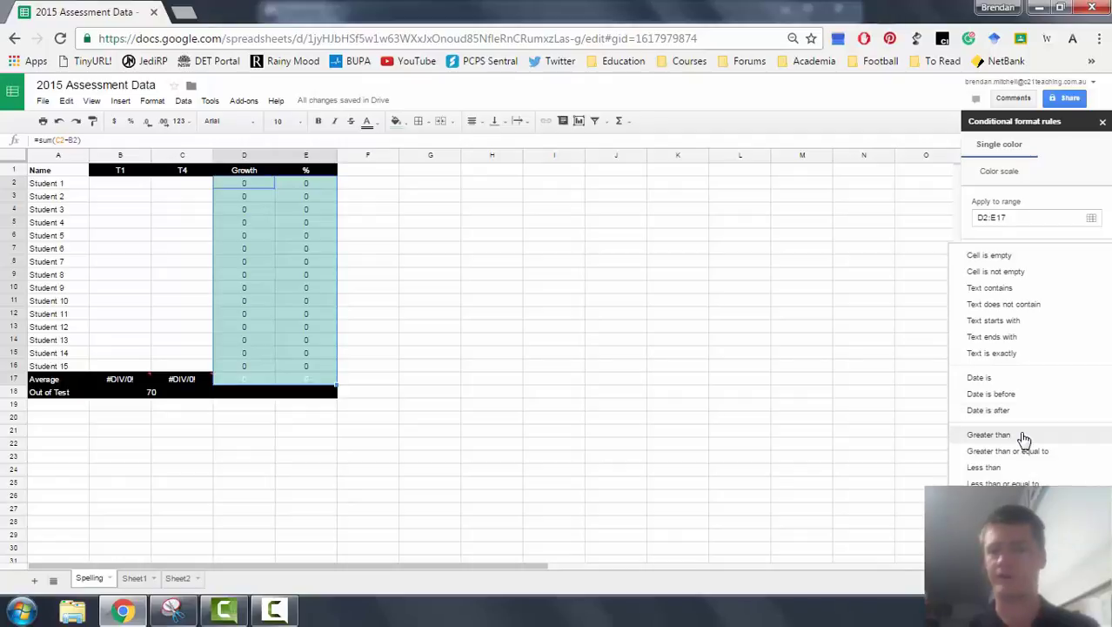
pyautogui.click(993, 434)
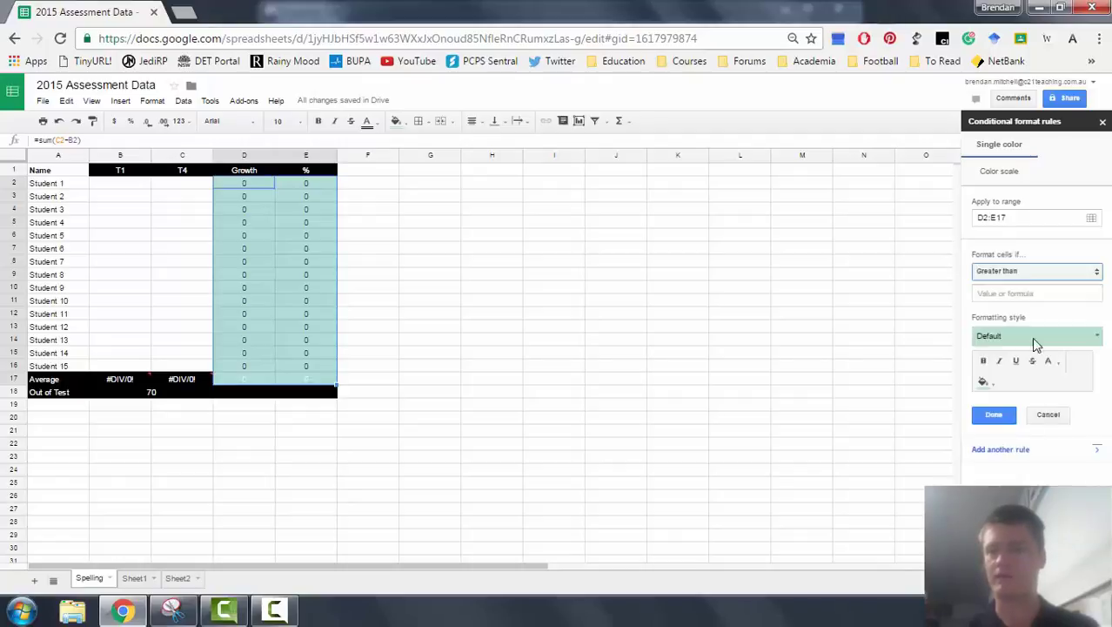
pyautogui.click(1017, 294)
pyautogui.write('0')
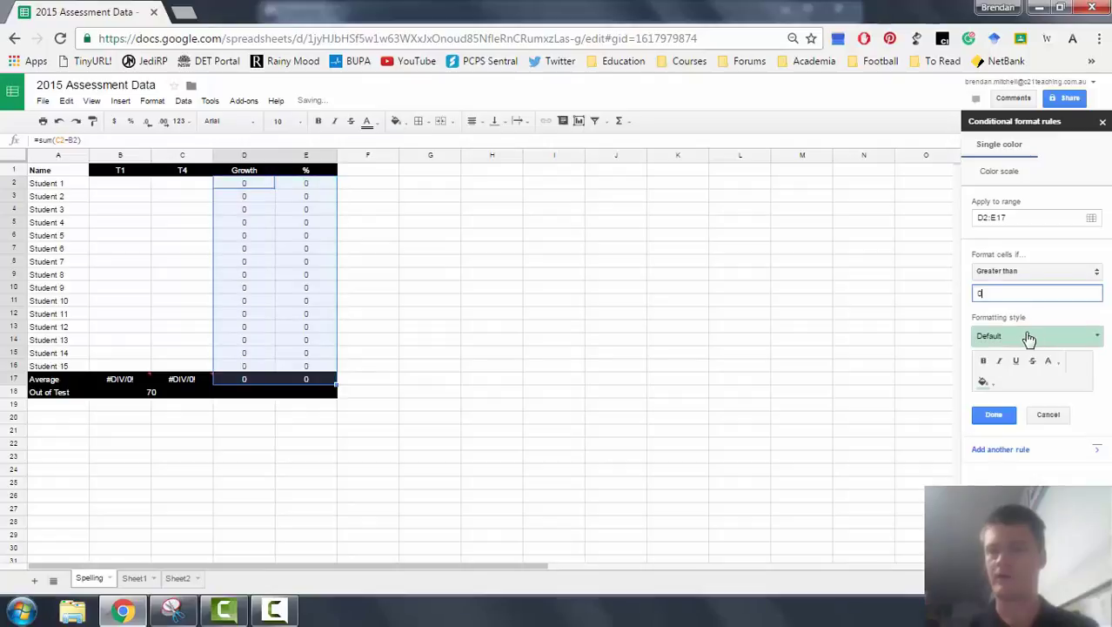
pyautogui.click(995, 336)
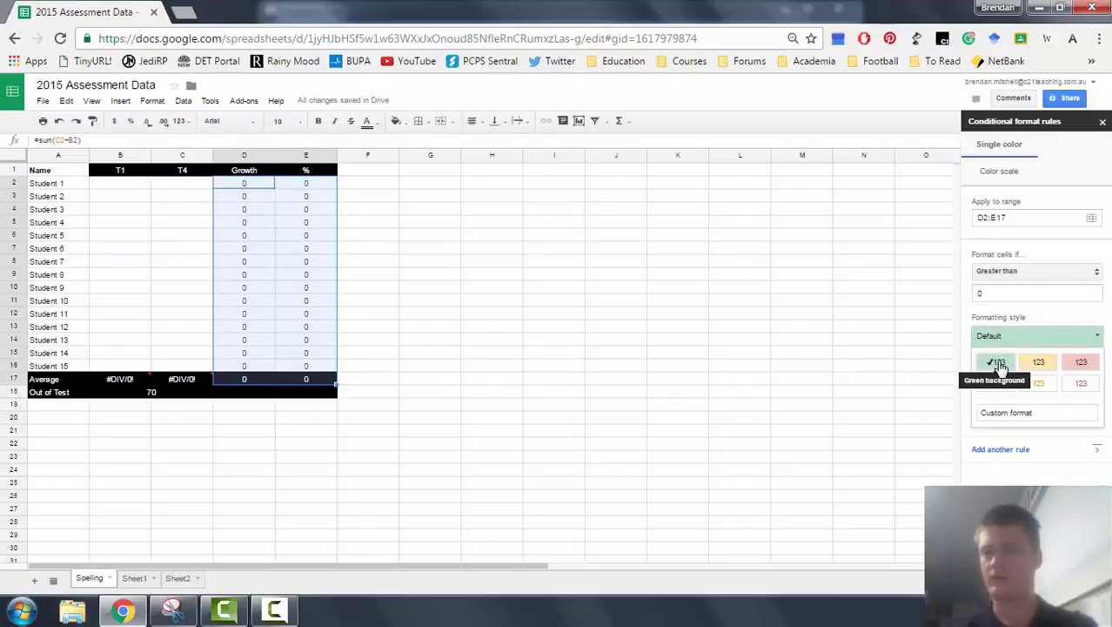
pyautogui.click(999, 364)
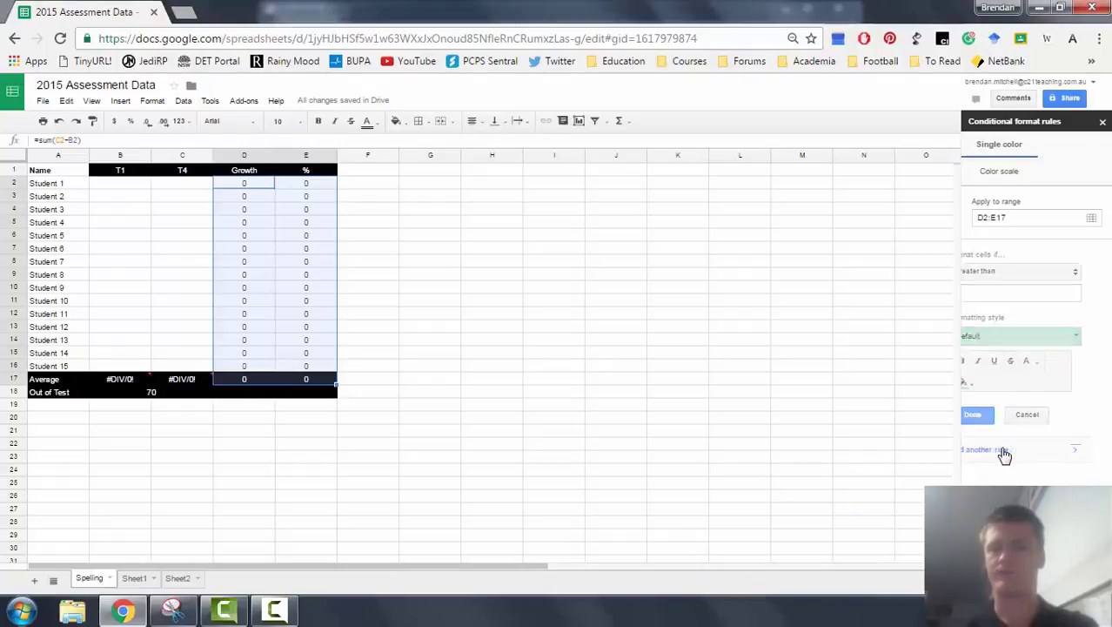
# Step: Add a second conditional formatting rule to D2:E17 that gives values less than 0 a red background
pyautogui.click(1031, 270)
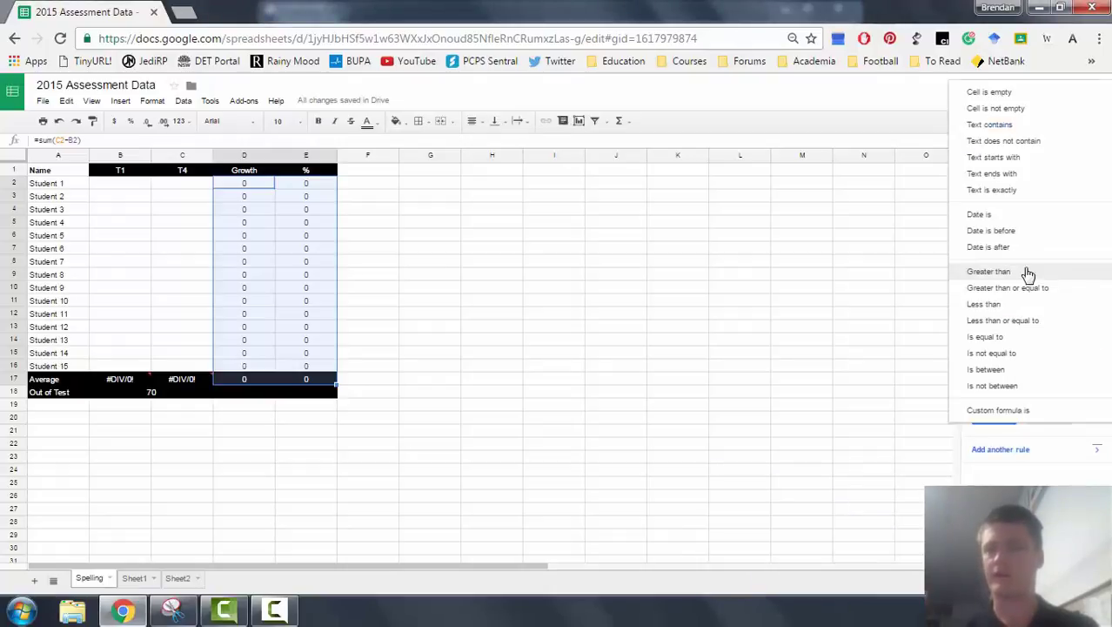
pyautogui.click(1024, 303)
pyautogui.click(1004, 292)
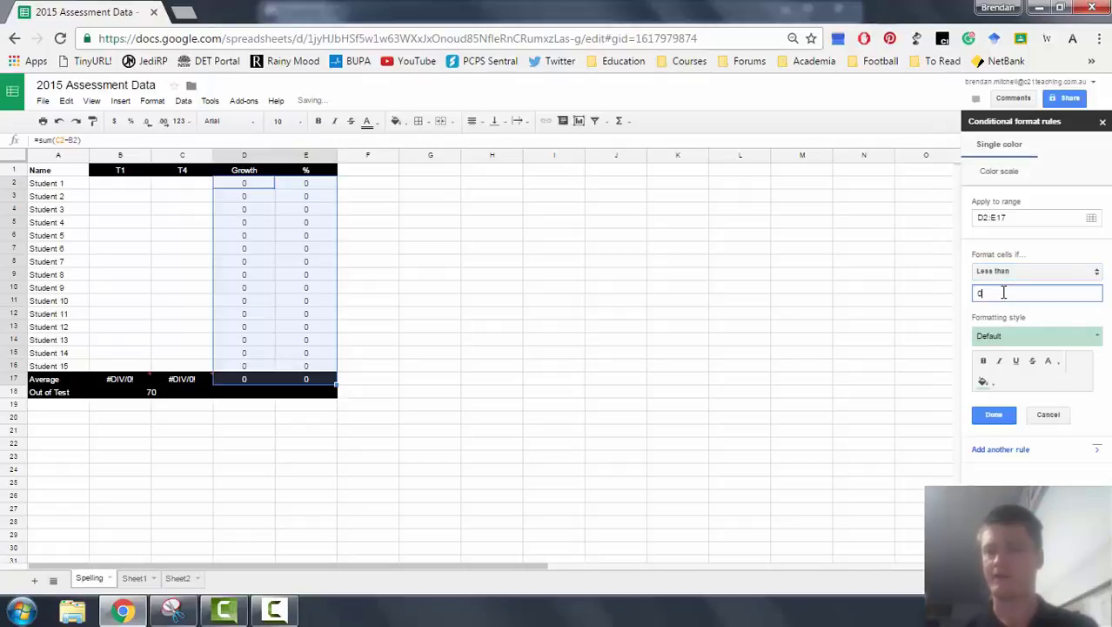
pyautogui.click(993, 338)
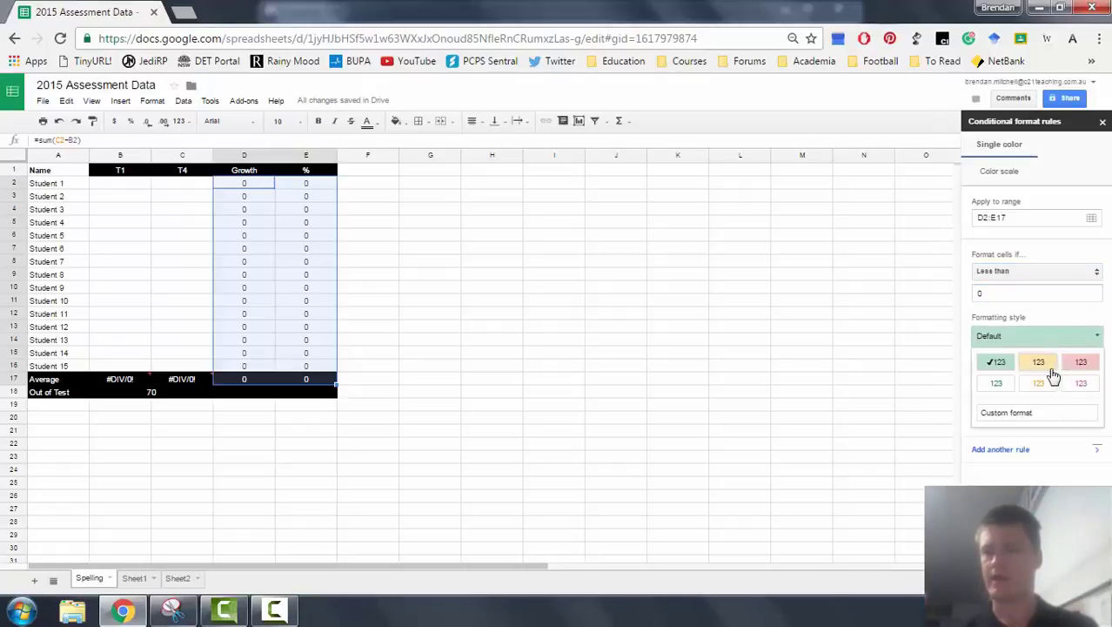
pyautogui.click(1081, 365)
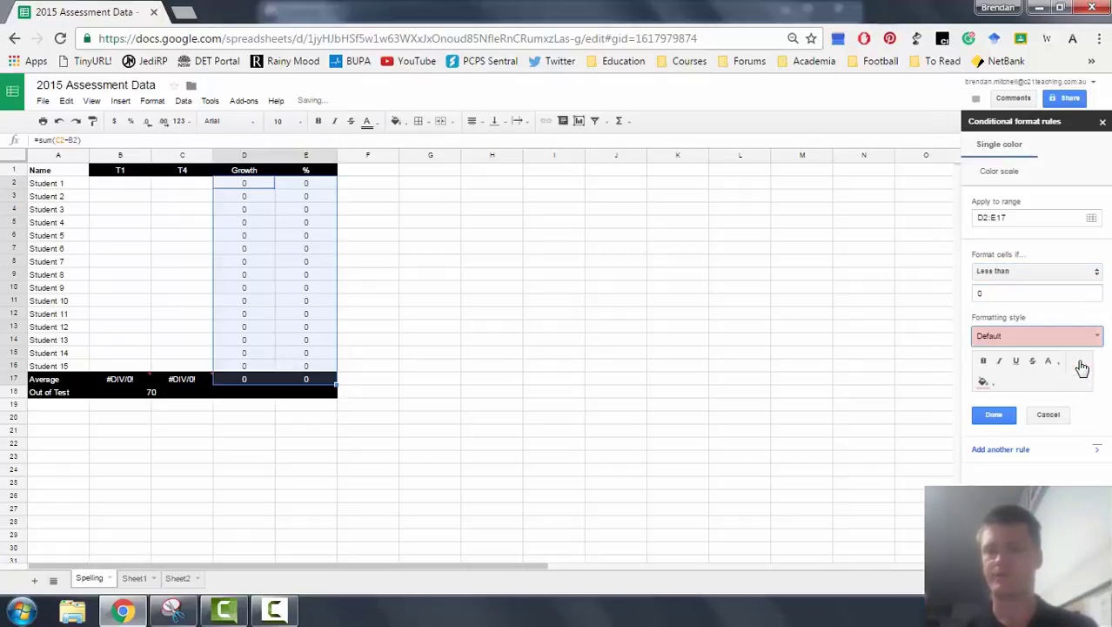
pyautogui.click(1001, 417)
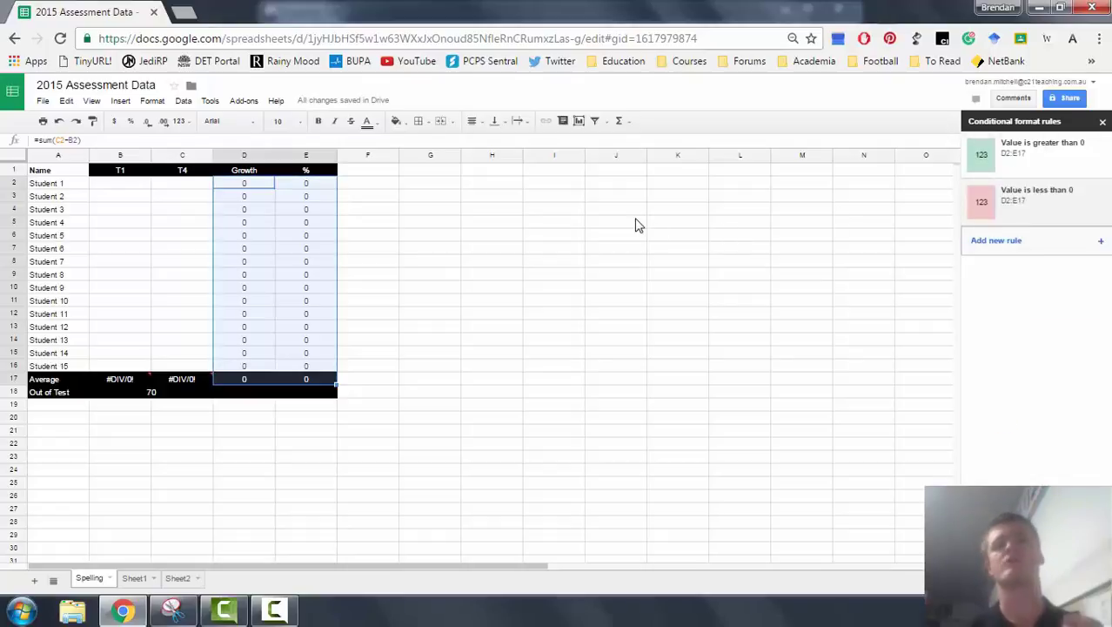
# Step: Enter a T1 score of 55 for Student 1 in B2
pyautogui.click(119, 186)
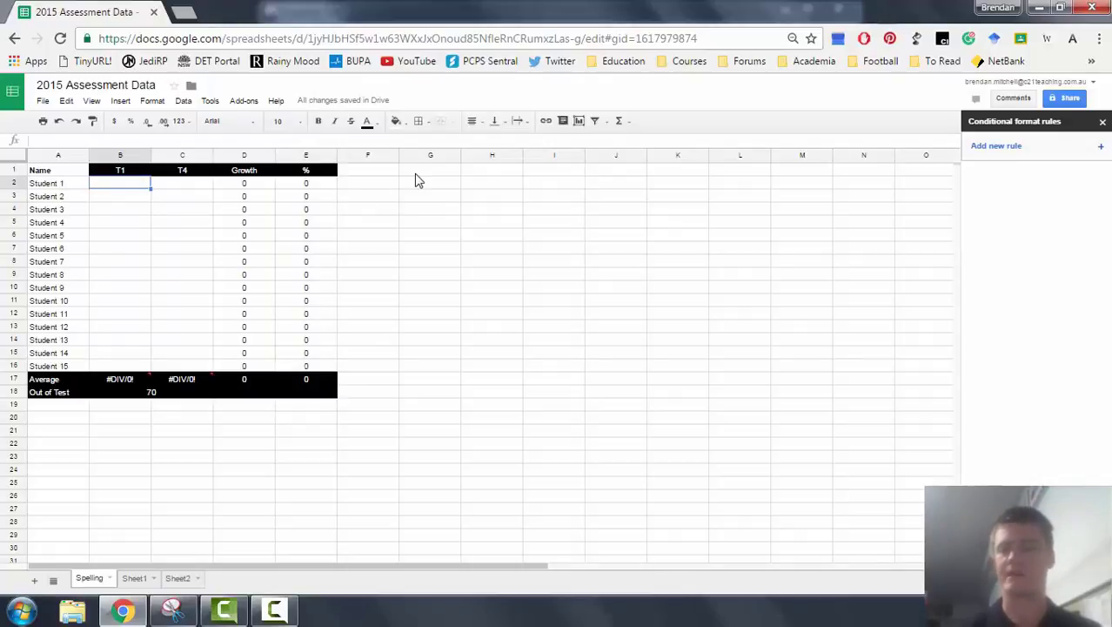
pyautogui.write('55')
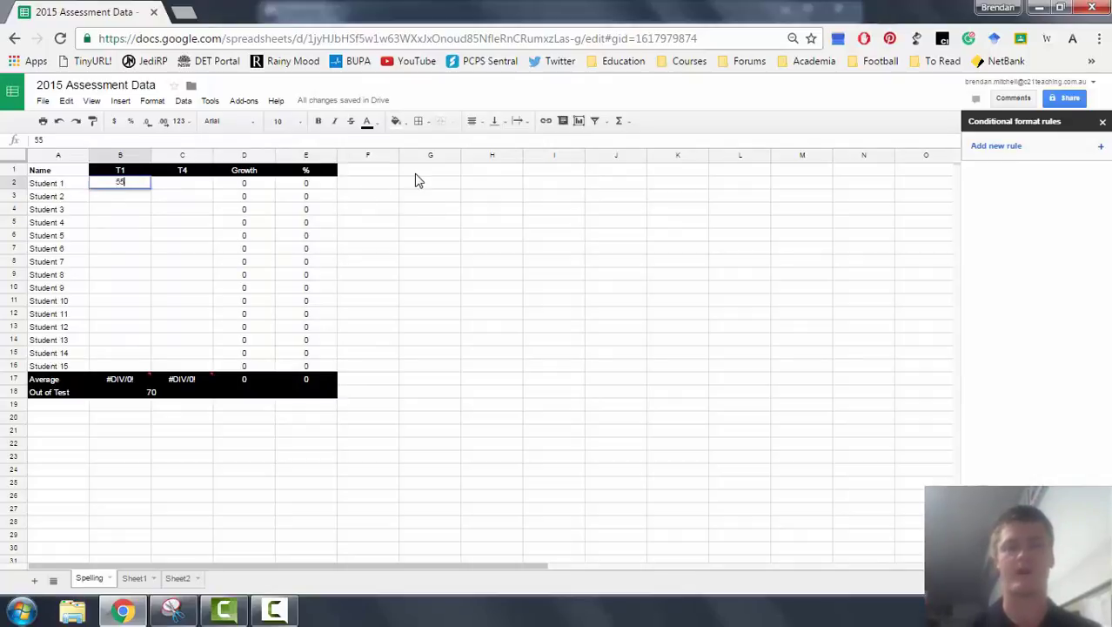
pyautogui.press('Return')
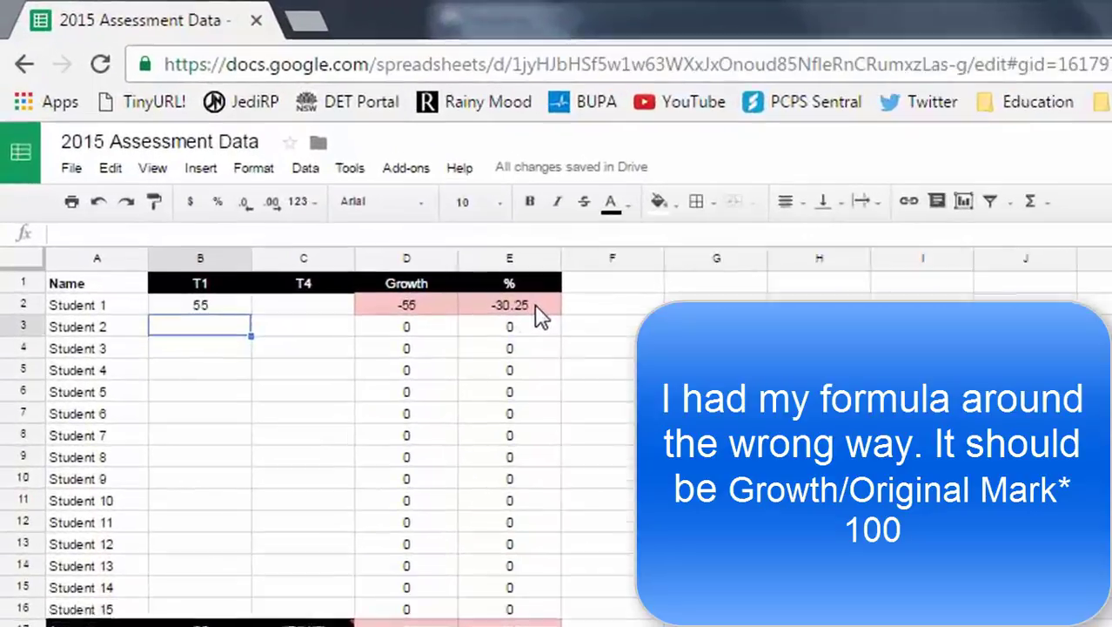
# Step: Correct Student 1's percentage formula in E2 to =sum(D2/B2*100)
pyautogui.click(319, 185)
pyautogui.click(96, 140)
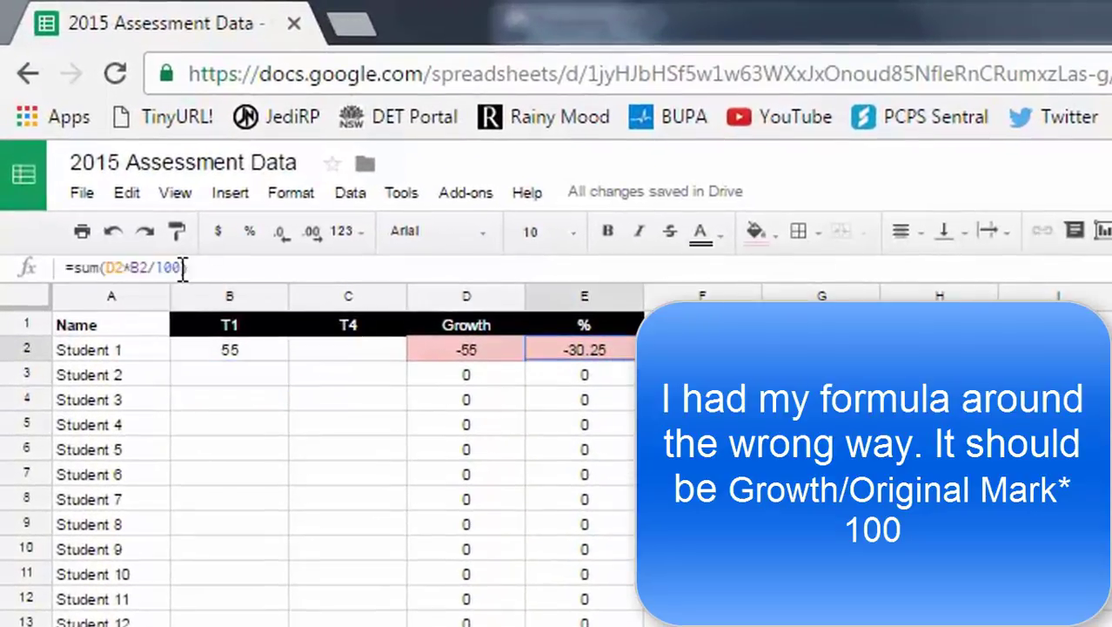
pyautogui.click(133, 267)
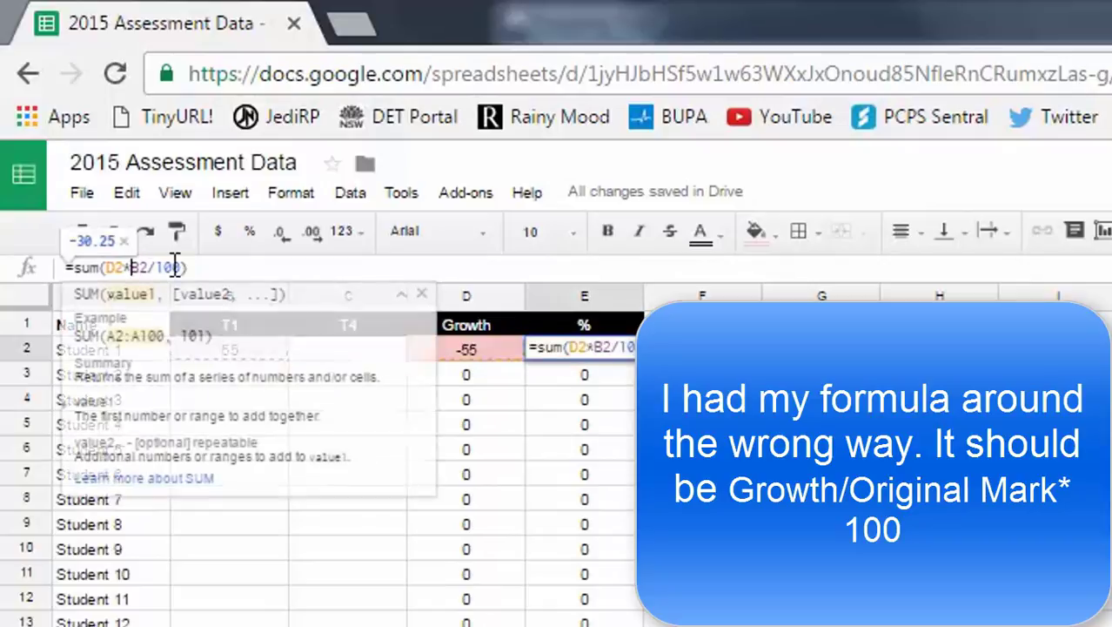
pyautogui.press('BackSpace')
pyautogui.write('/')
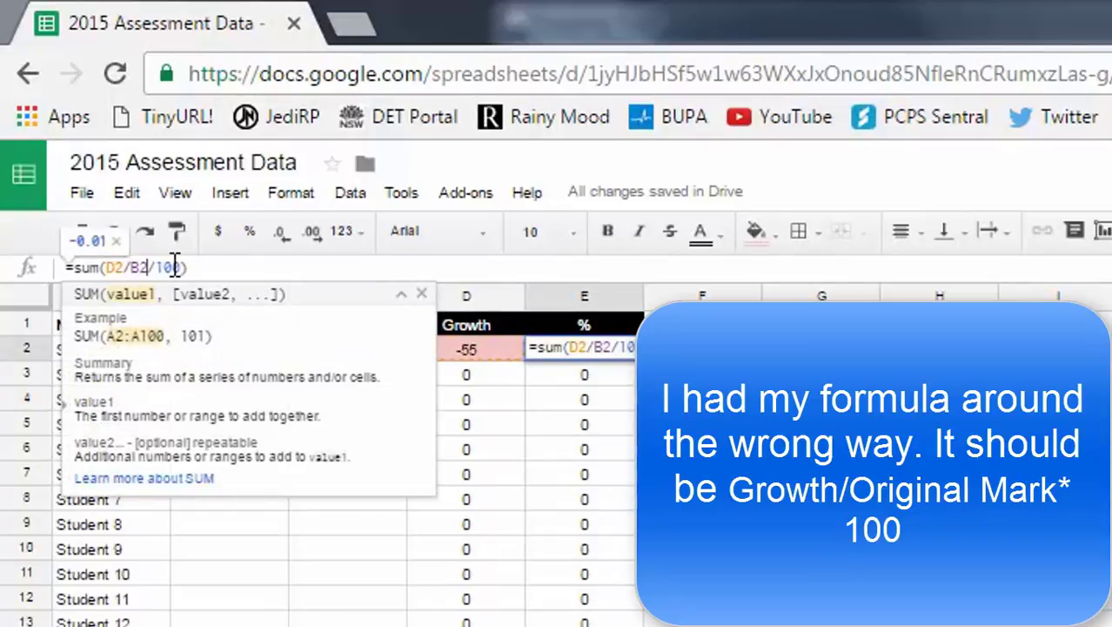
pyautogui.write('=')
pyautogui.press('BackSpace')
pyautogui.press('BackSpace')
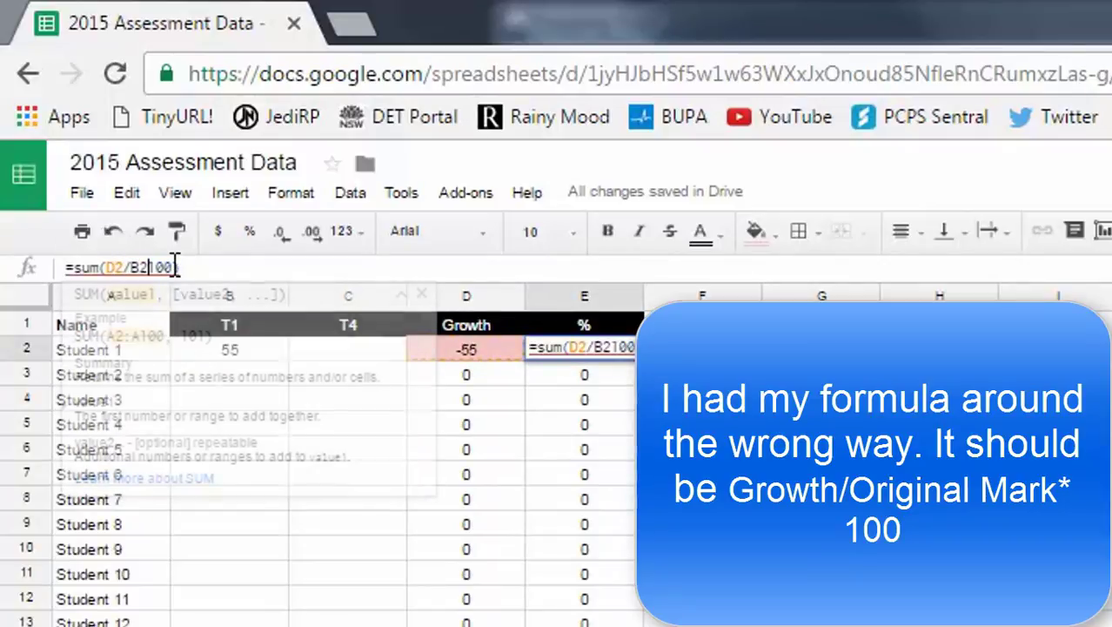
pyautogui.write('*')
pyautogui.press('Return')
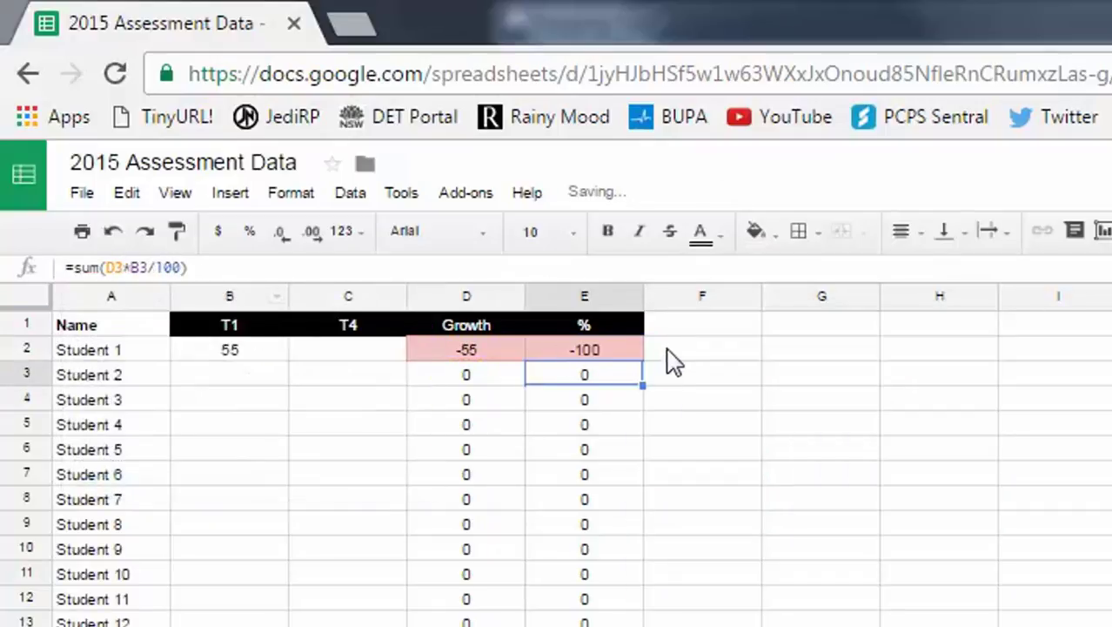
# Step: Copy the corrected percentage formula from E2 down to Student 15 in E16
pyautogui.click(625, 353)
pyautogui.moveTo(642, 362); pyautogui.dragTo(642, 626)
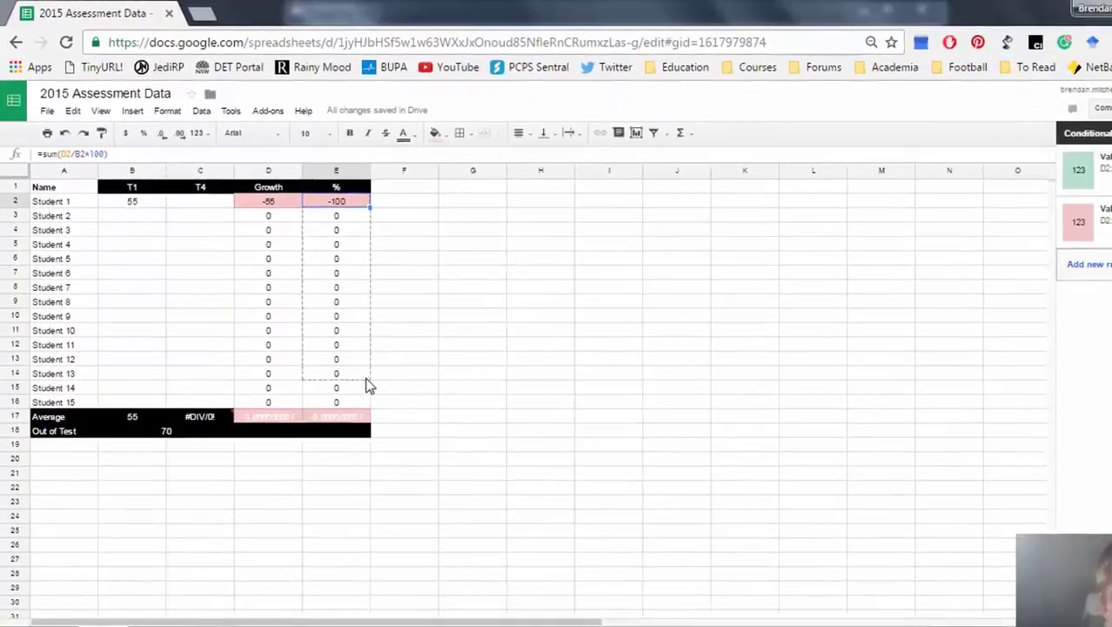
pyautogui.moveTo(369, 386); pyautogui.dragTo(356, 407)
pyautogui.click(404, 287)
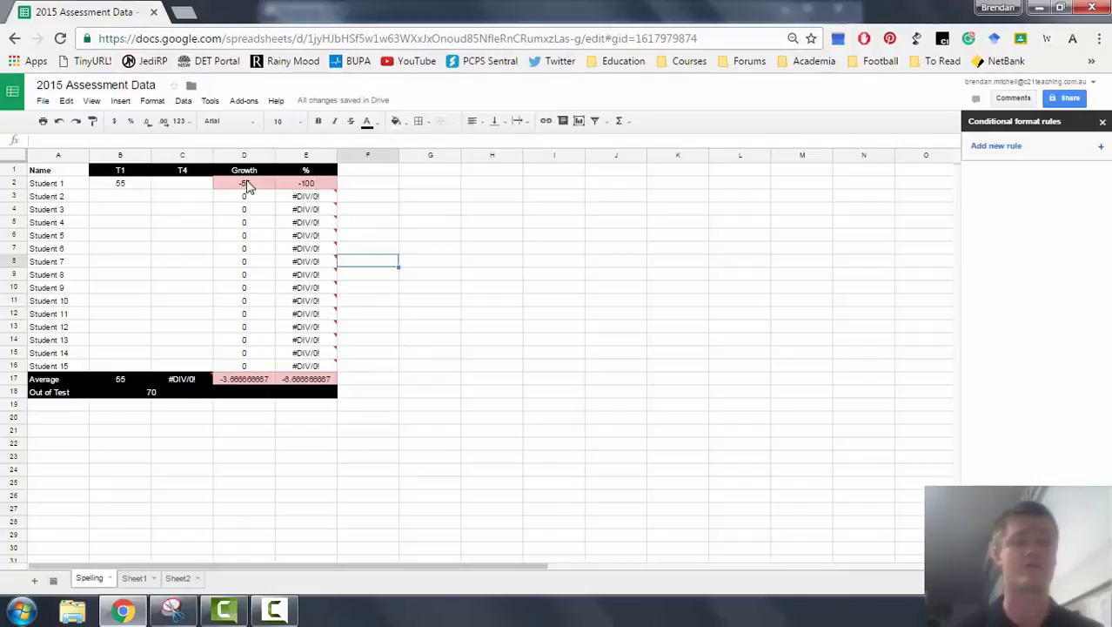
# Step: Show the Growth and % values in D2:E17 with one decimal place
pyautogui.moveTo(244, 183); pyautogui.dragTo(312, 385)
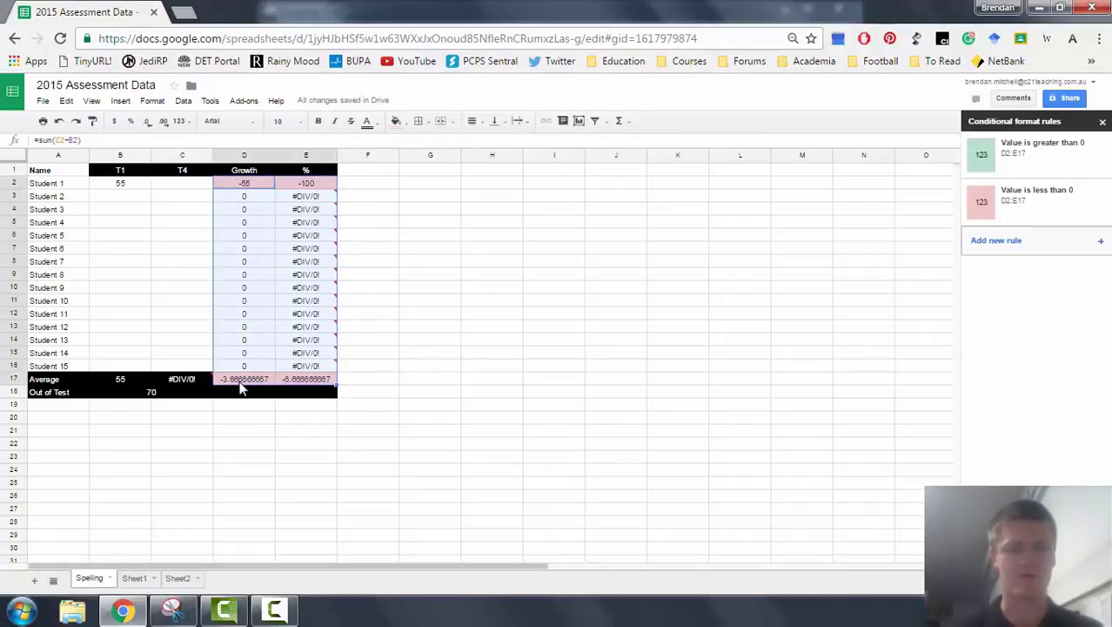
pyautogui.click(148, 124)
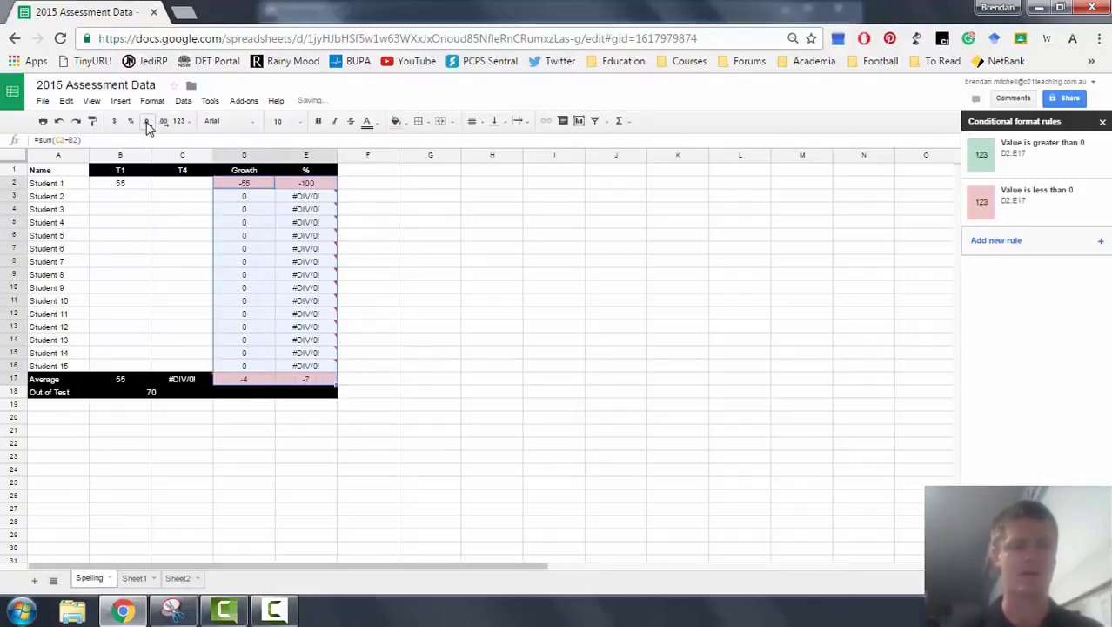
pyautogui.click(163, 122)
pyautogui.click(421, 224)
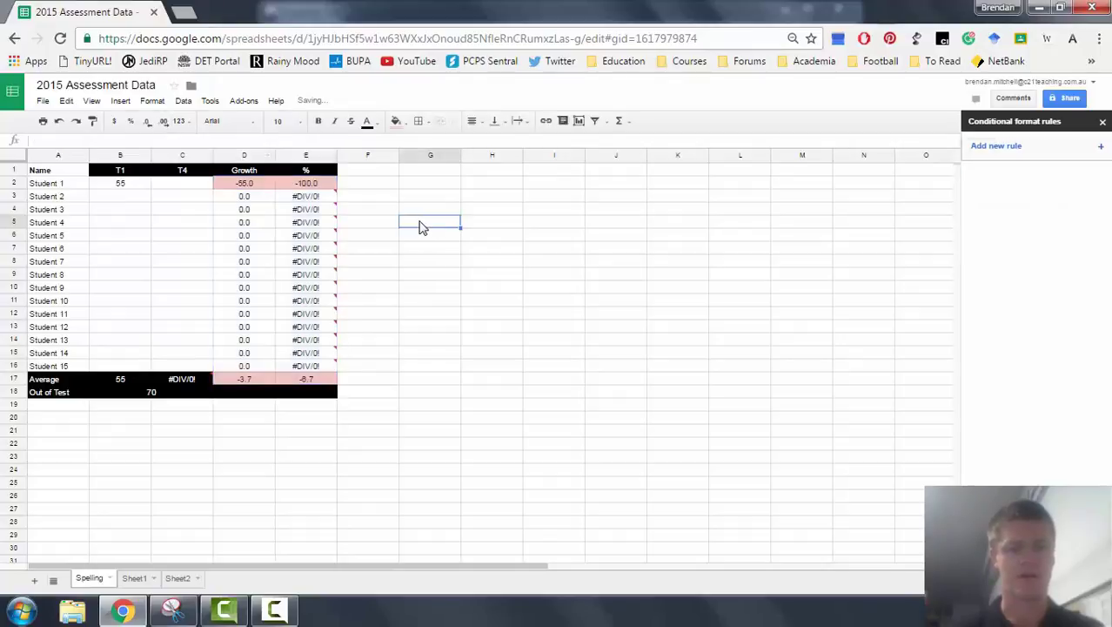
# Step: Enter the T1 scores for Students 2 to 15 in B3:B16: 65, 43, 12, 58, 64, 65, 59, 41, 10, 64, 63, 45, 48, 16
pyautogui.click(163, 184)
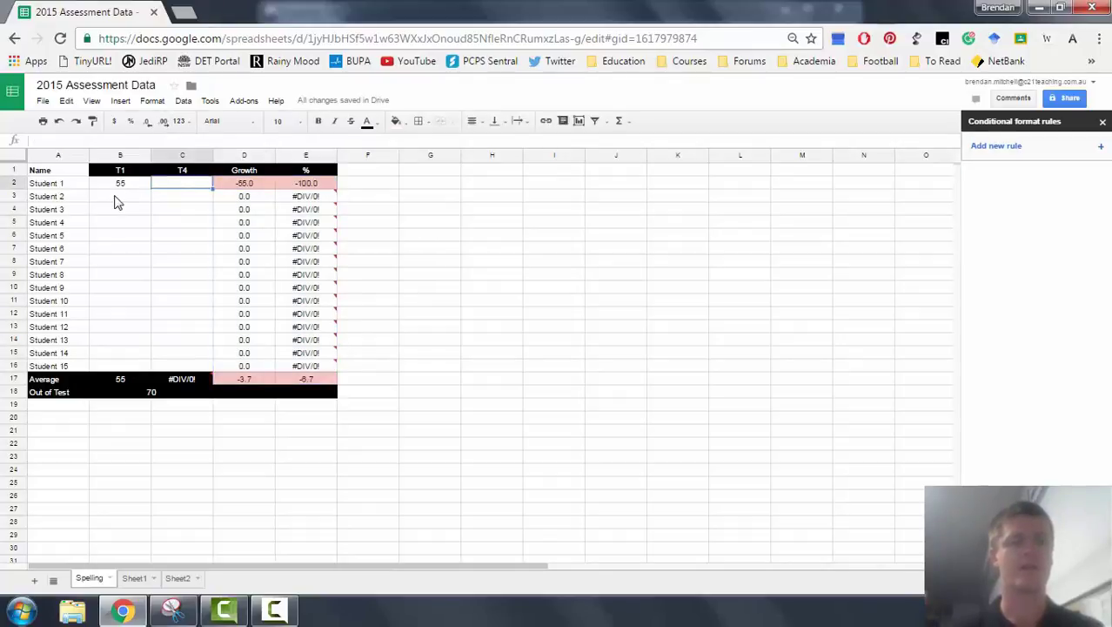
pyautogui.click(127, 199)
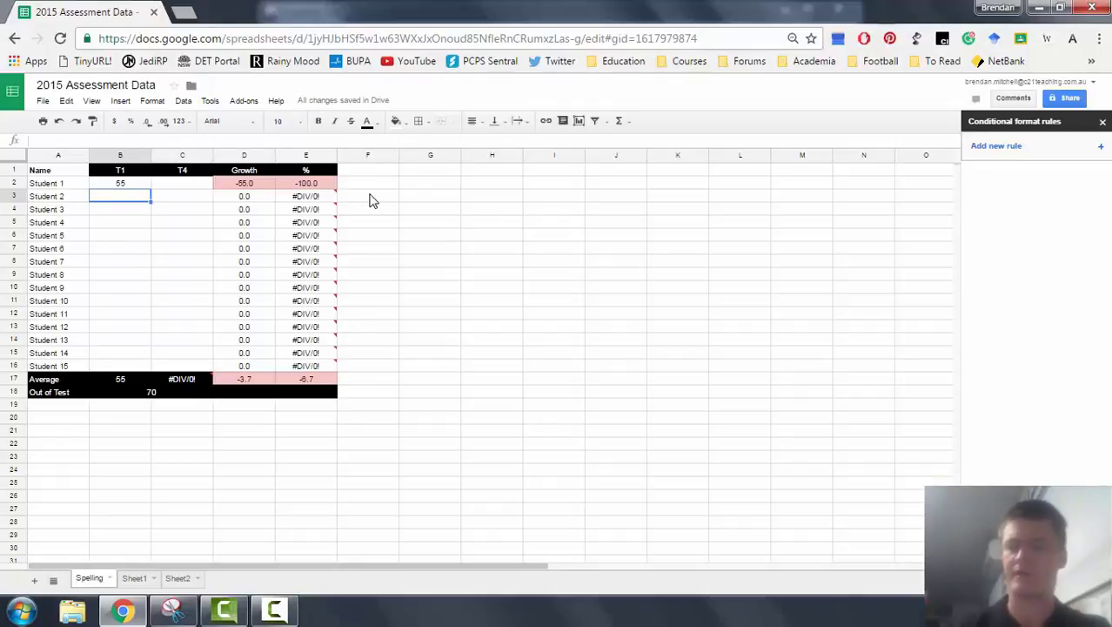
pyautogui.write('65')
pyautogui.press('Return')
pyautogui.write('43')
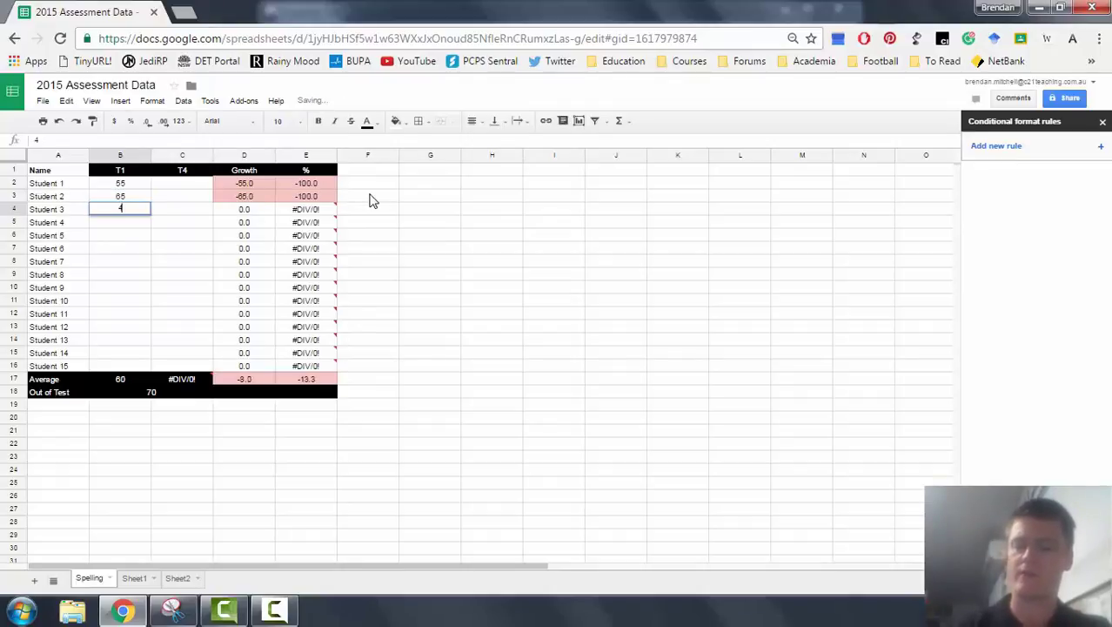
pyautogui.press('Return')
pyautogui.write('12')
pyautogui.press('Return')
pyautogui.write('58')
pyautogui.press('Return')
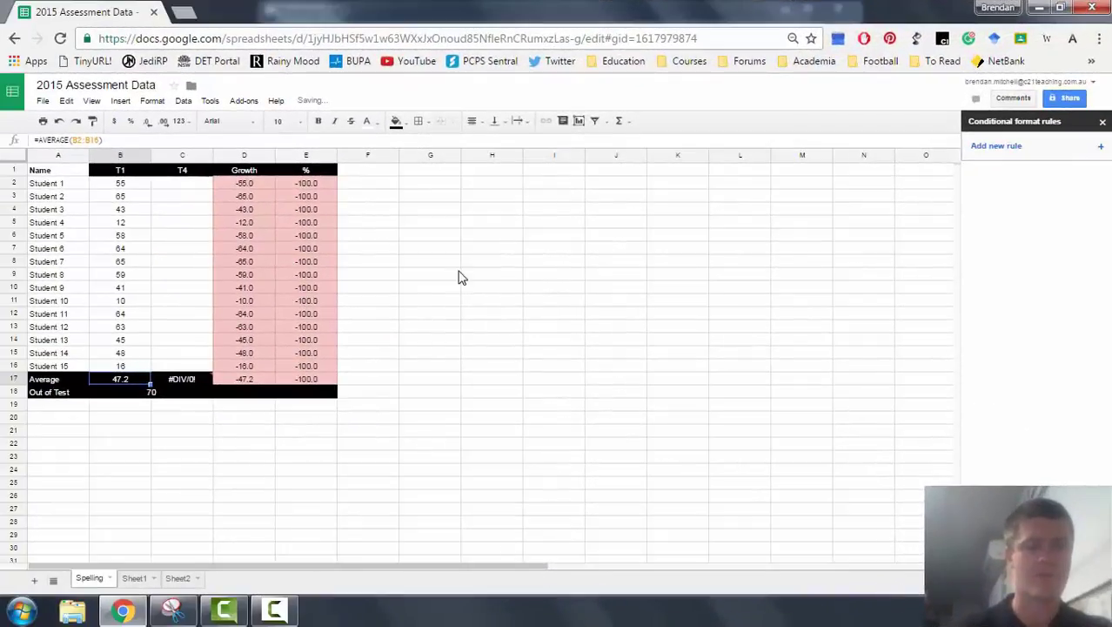
pyautogui.click(458, 275)
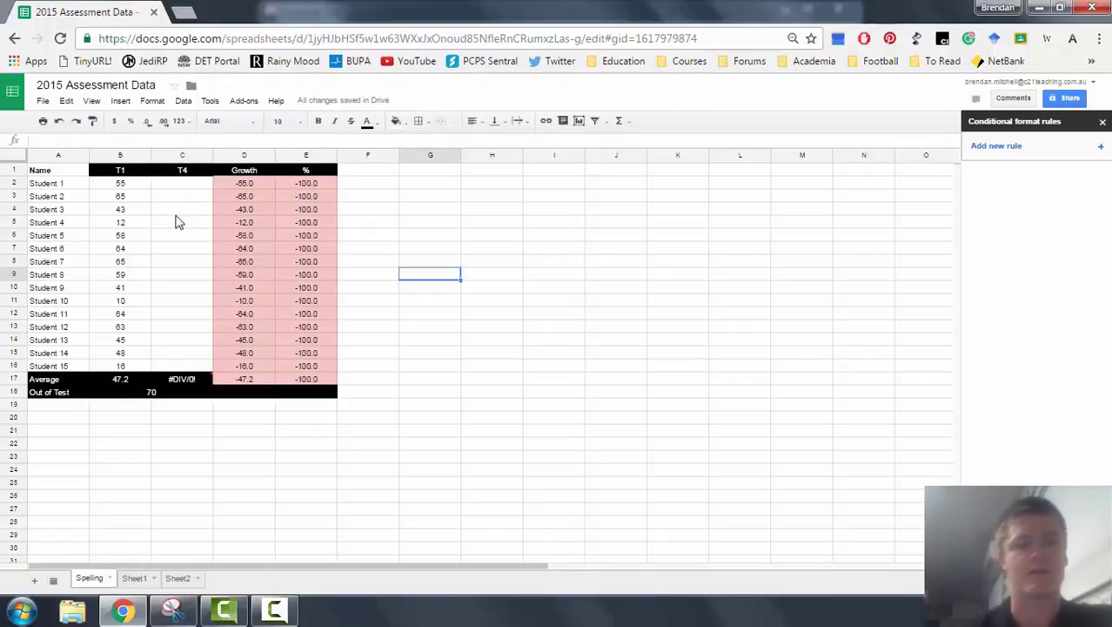
# Step: Enter the T4 scores for Students 1 to 15 in C2:C16: 56, 64, 45, 24, 58, 67, 15, 40, 50, 53, 43, 21, 59, 60, 17
pyautogui.click(184, 184)
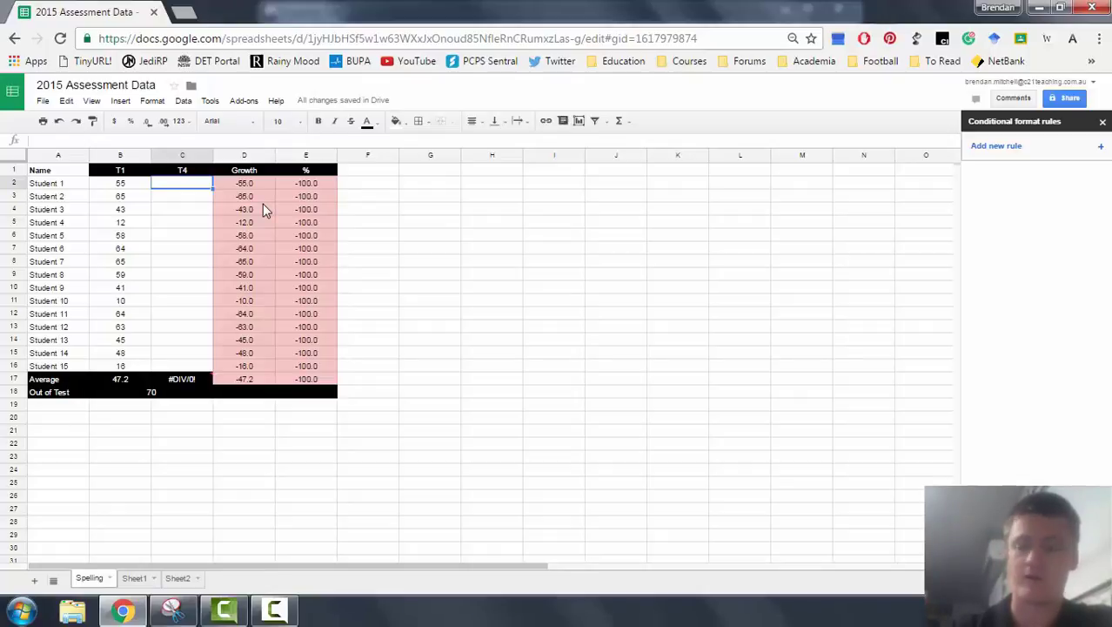
pyautogui.write('56')
pyautogui.press('Return')
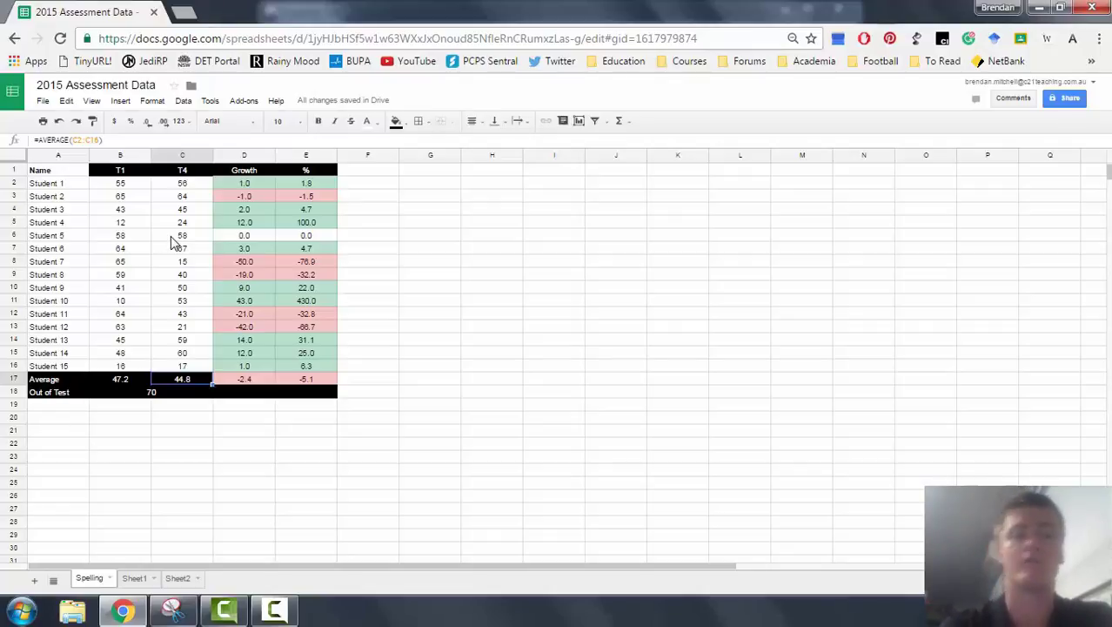
pyautogui.hotkey('ctrl', 'z')
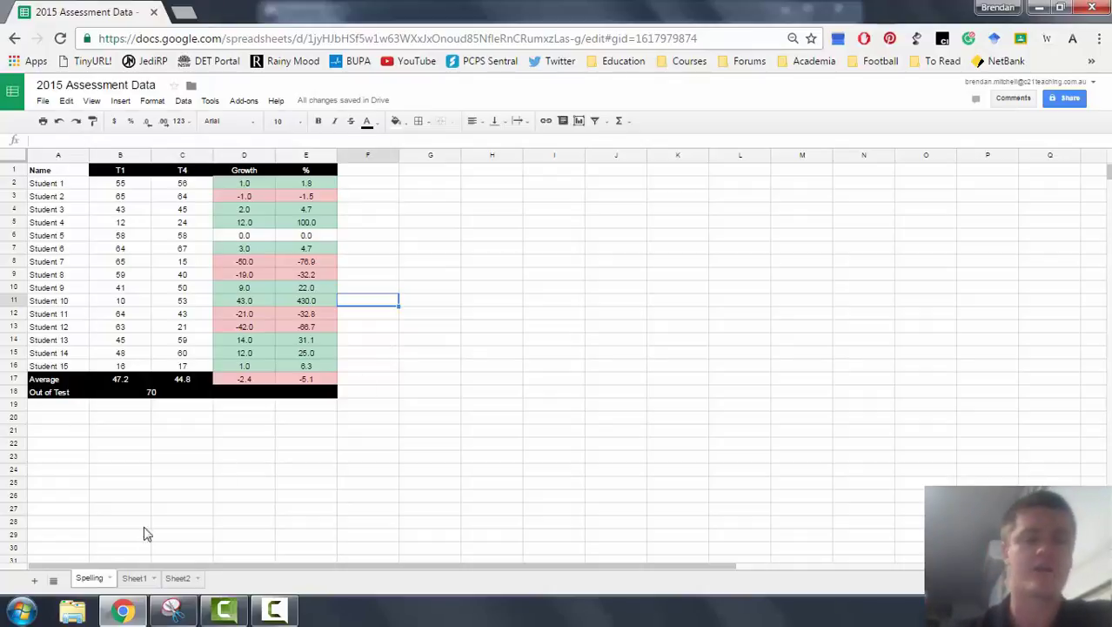
# Step: Open Sheet2 and examine the Diagnostic Maths Test's total, growth and percentage columns P:S and its topic score columns B:O
pyautogui.click(176, 578)
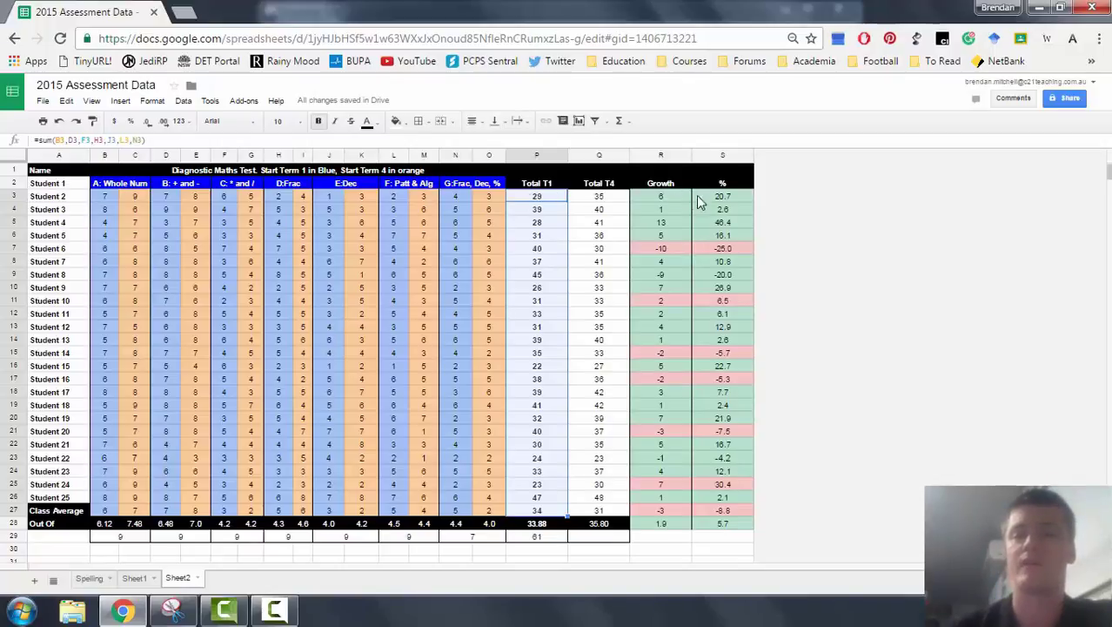
pyautogui.moveTo(536, 155); pyautogui.dragTo(723, 155)
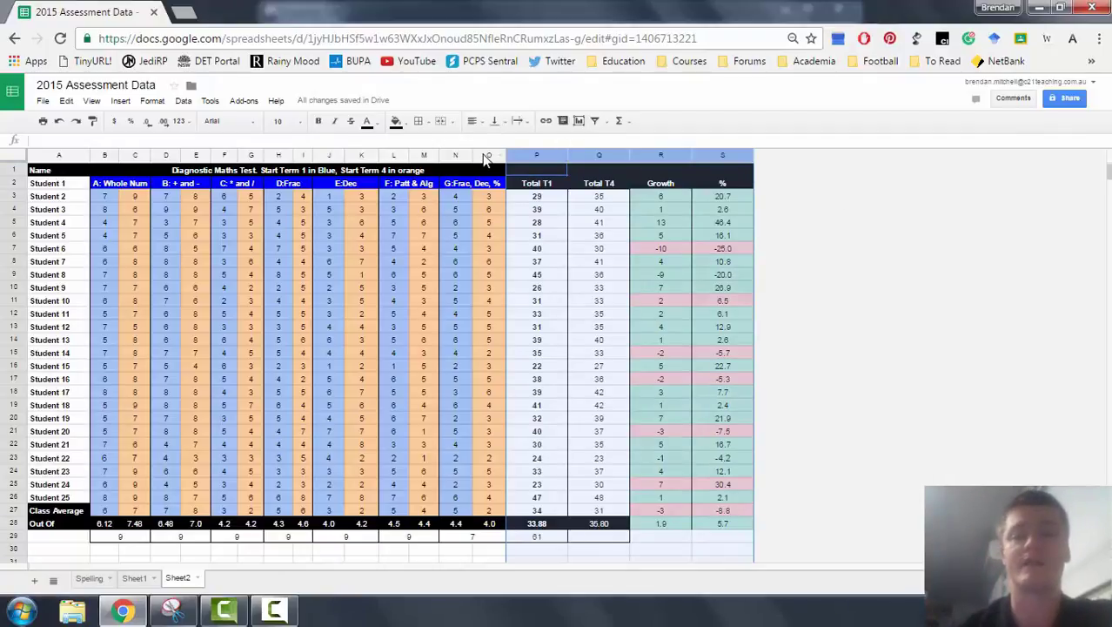
pyautogui.click(262, 170)
pyautogui.hotkey('ctrl', 'space')
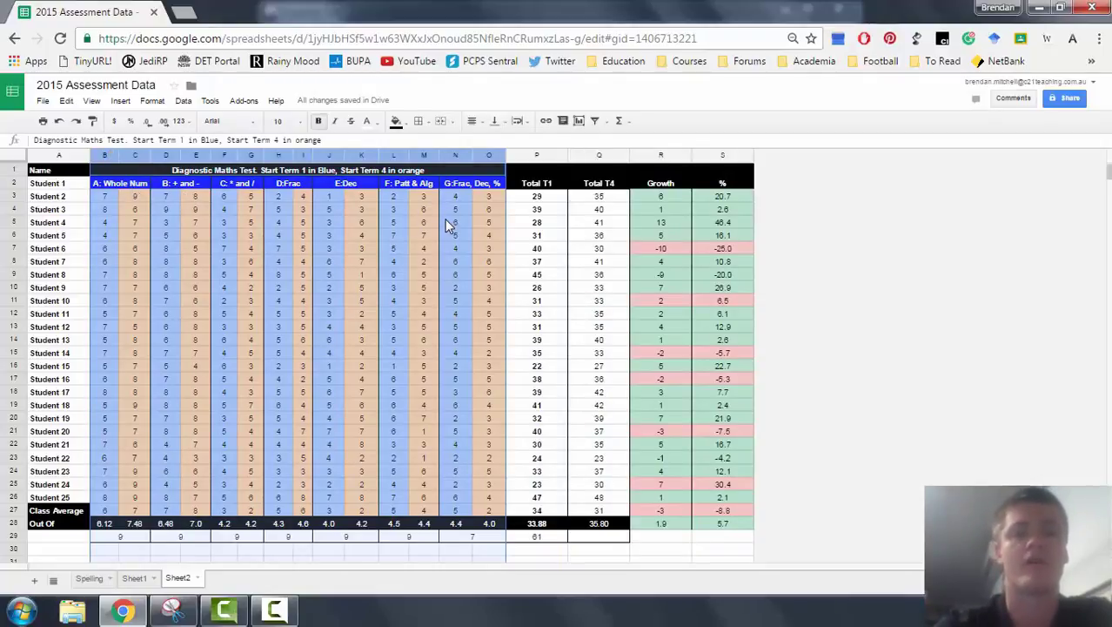
pyautogui.click(134, 222)
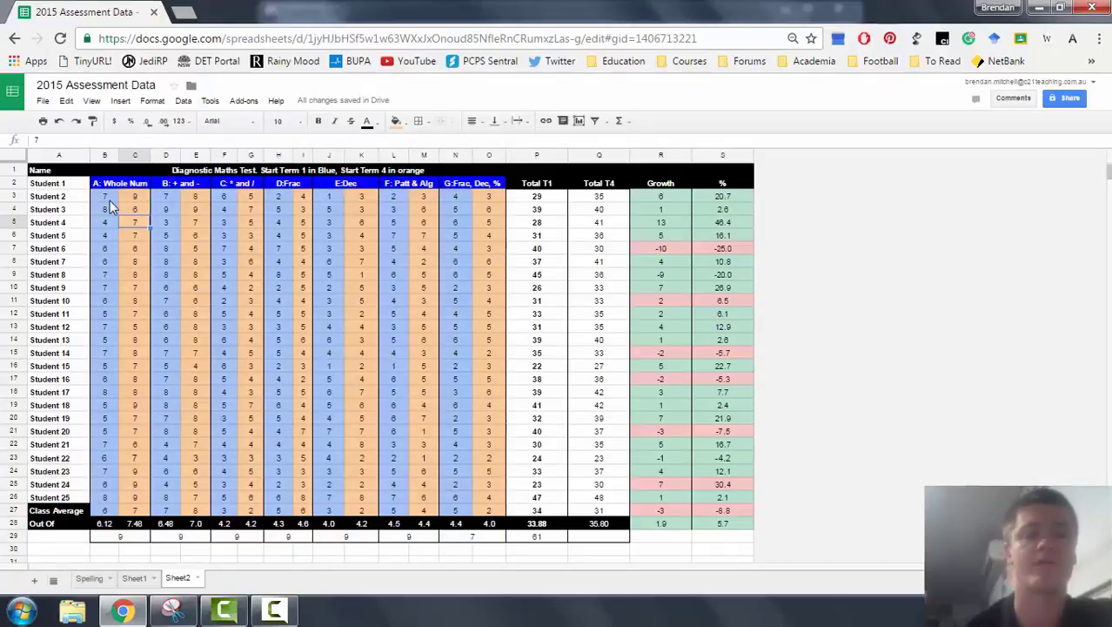